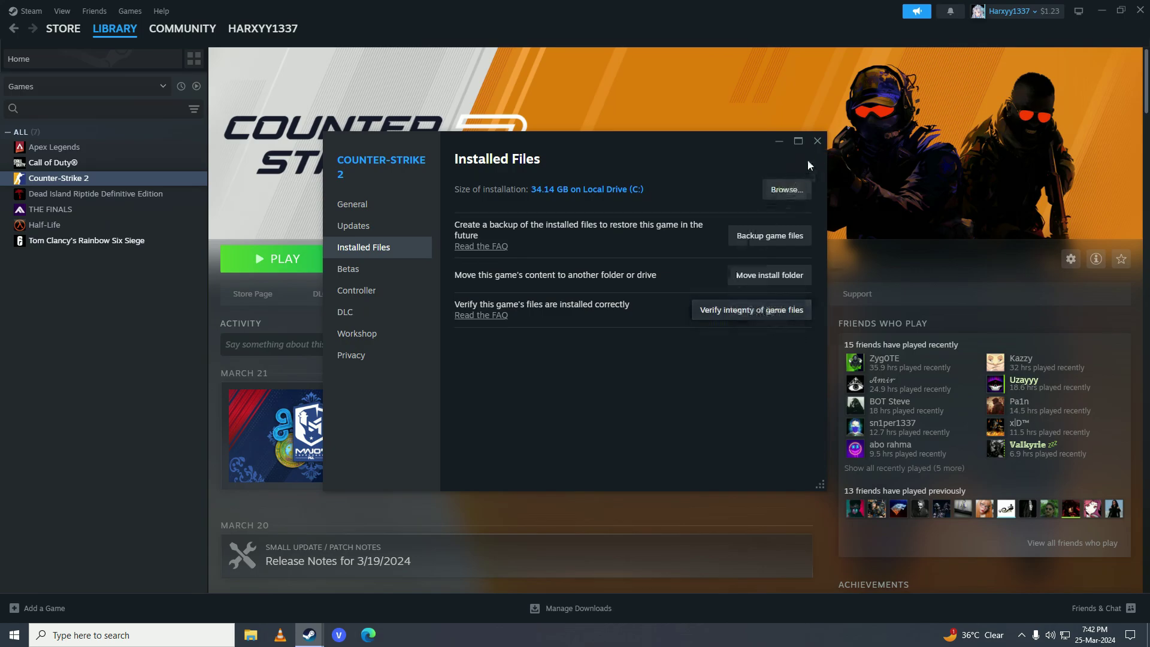
# - Close the Counter-Strike 2 properties window and open Device Manager
pyautogui.click(818, 140)
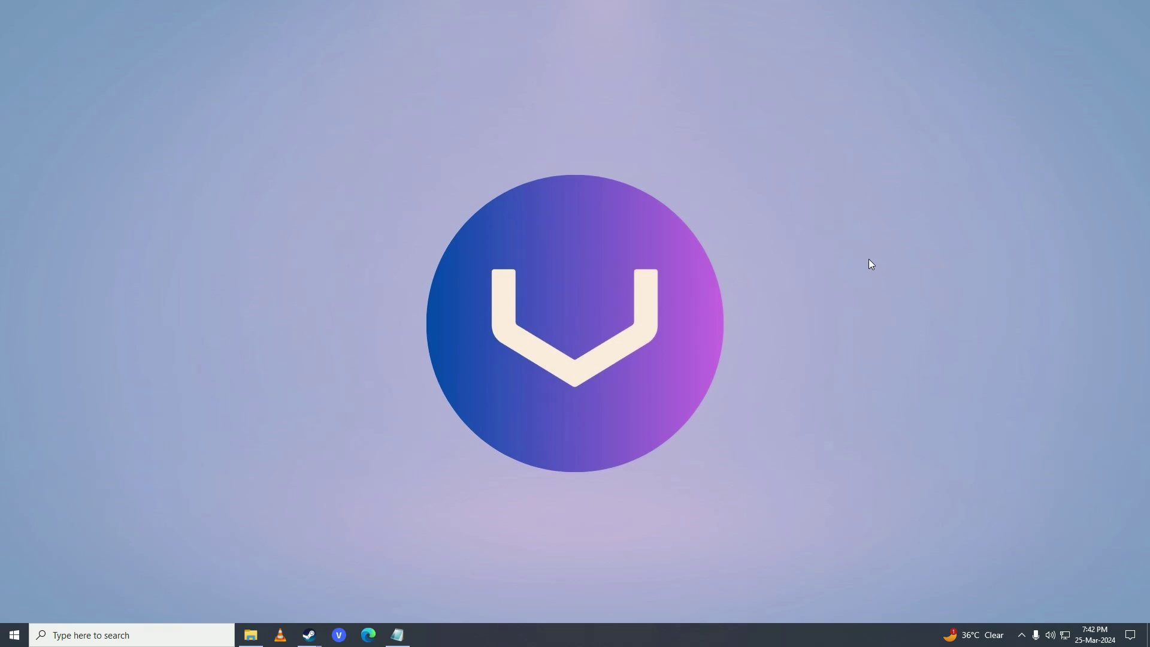
pyautogui.press('super')
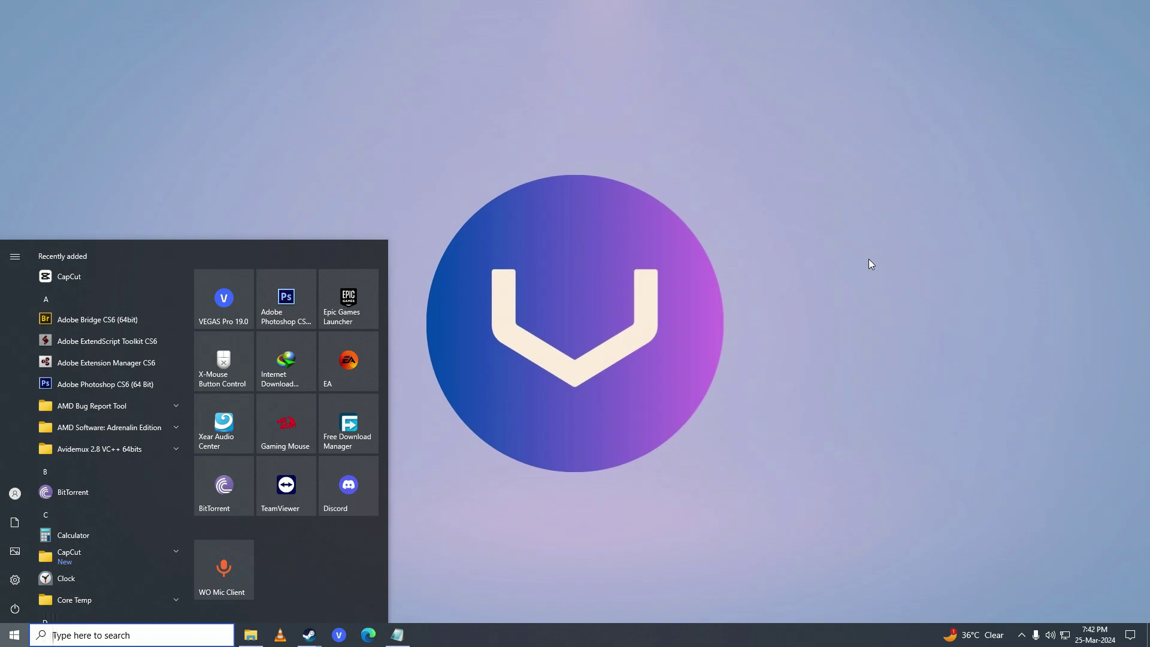
pyautogui.write('device')
pyautogui.press('Return')
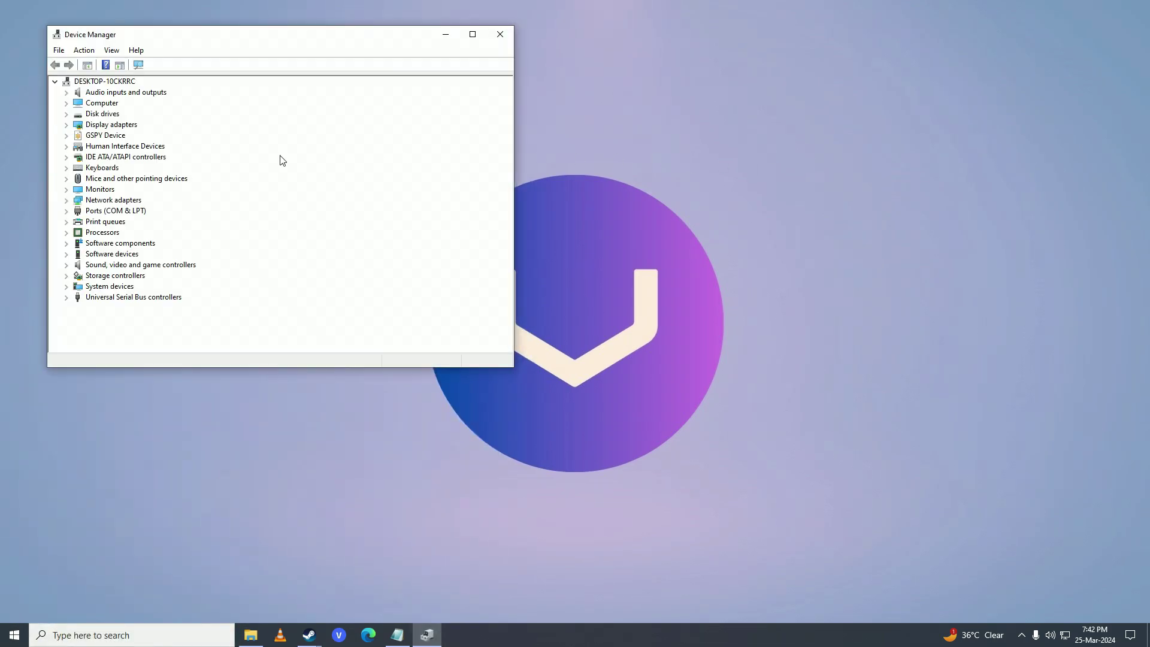
# - Run an automatic driver update search for the AMD Radeon RX 5600 XT display adapter, and close Device Manager when it finishes
pyautogui.doubleClick(112, 126)
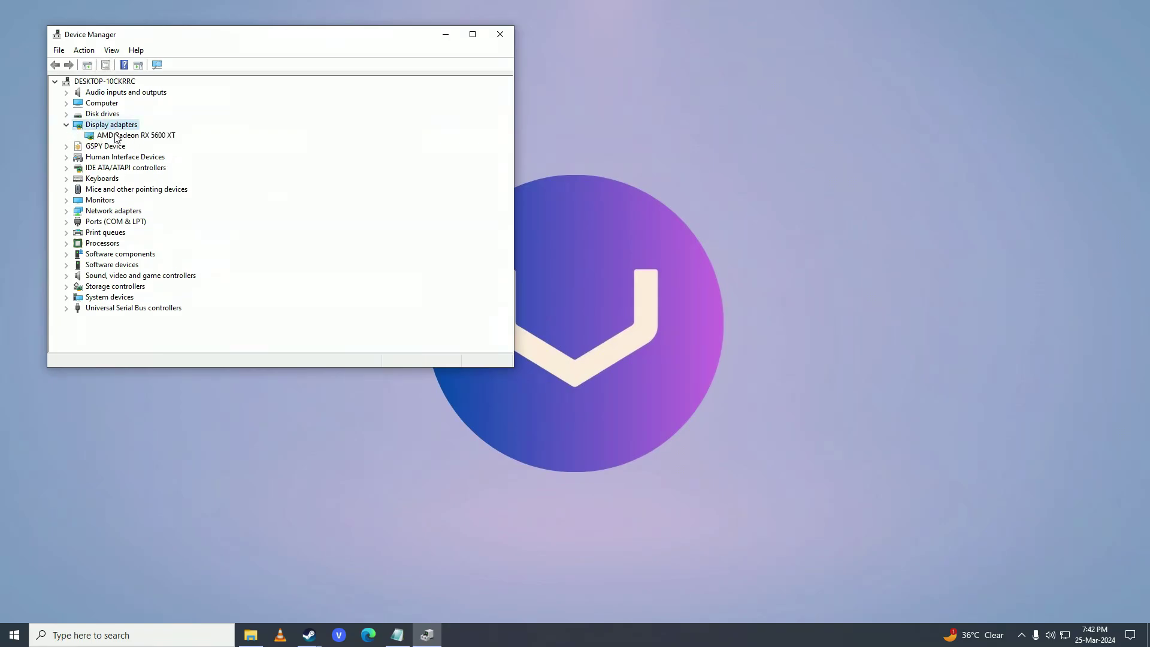
pyautogui.rightClick(118, 136)
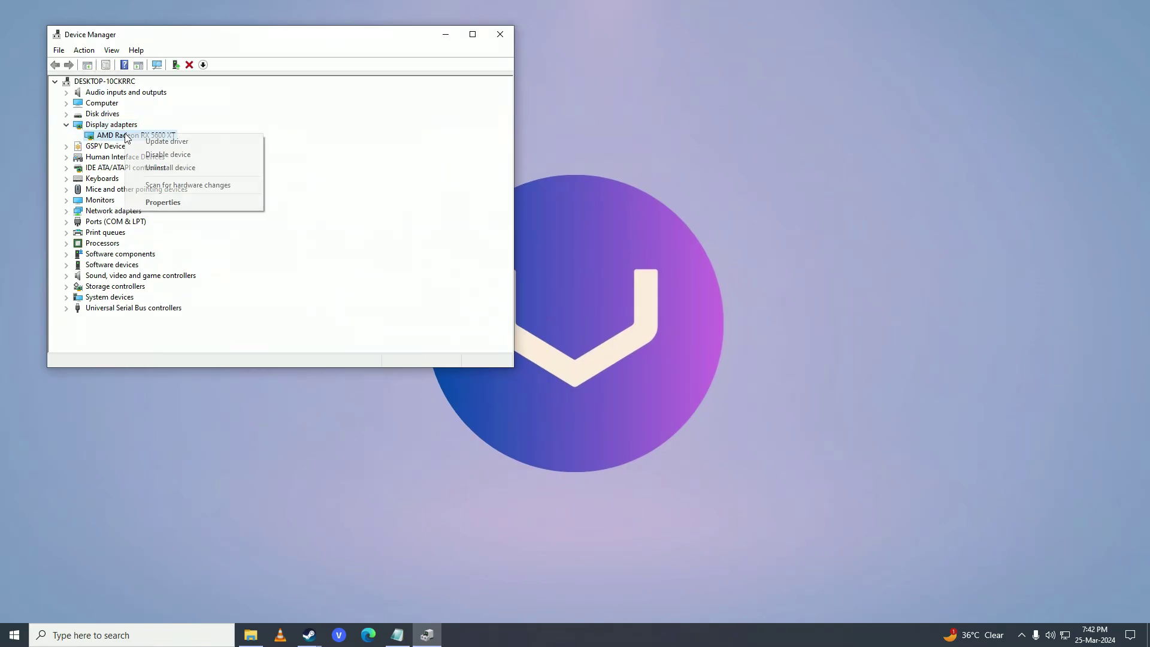
pyautogui.click(179, 145)
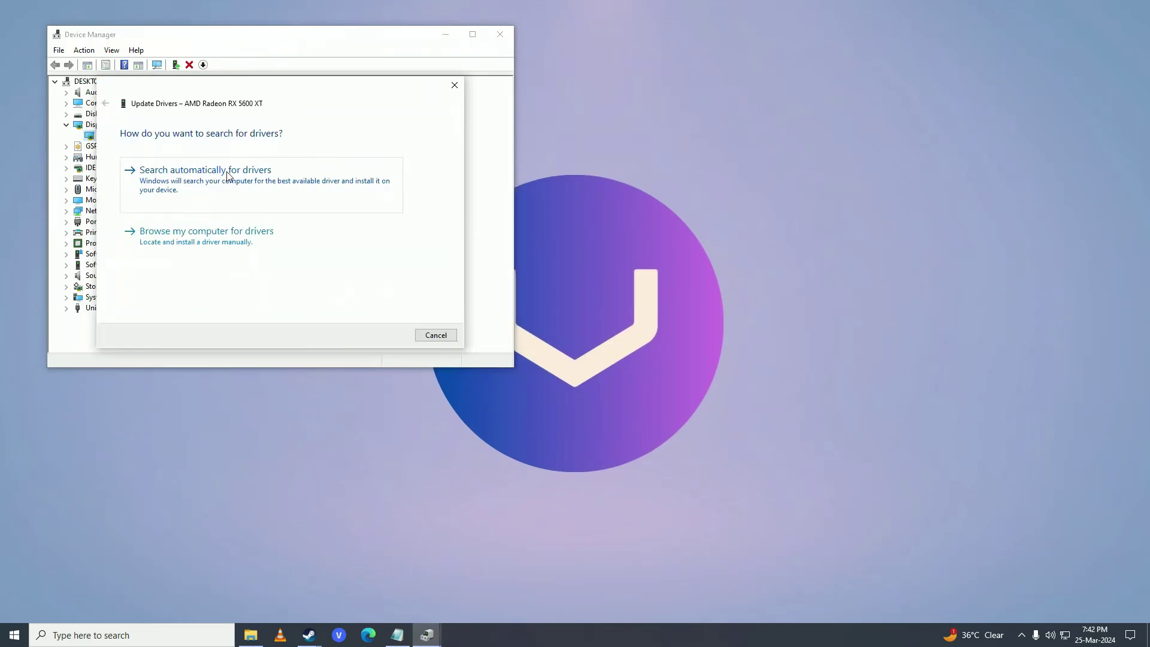
pyautogui.click(236, 174)
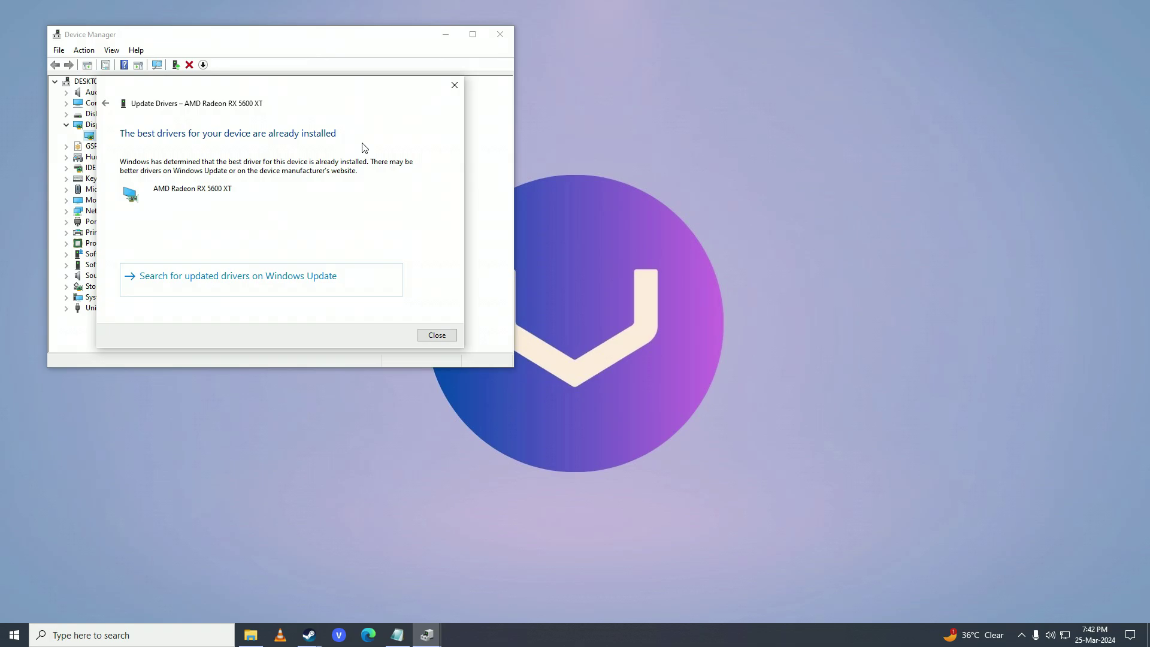
pyautogui.click(444, 337)
pyautogui.click(501, 34)
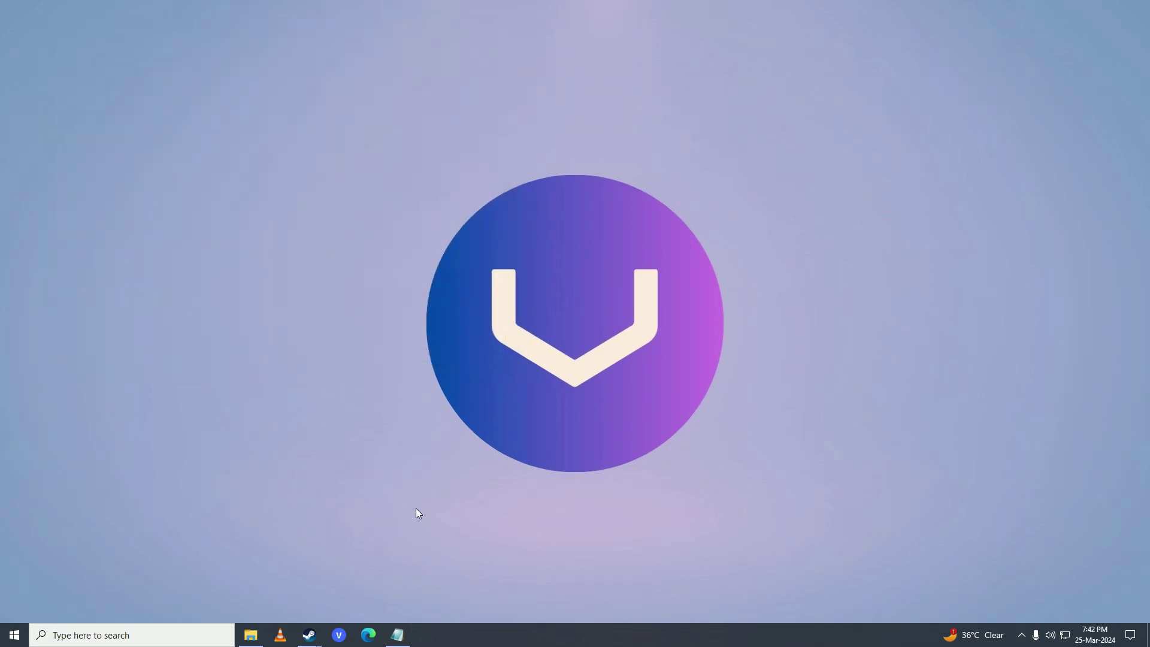
# - Switch to Microsoft Edge, search for "amd adrenaline edition" and go from AMD's Adrenalin Edition page to its driver download page
pyautogui.click(369, 637)
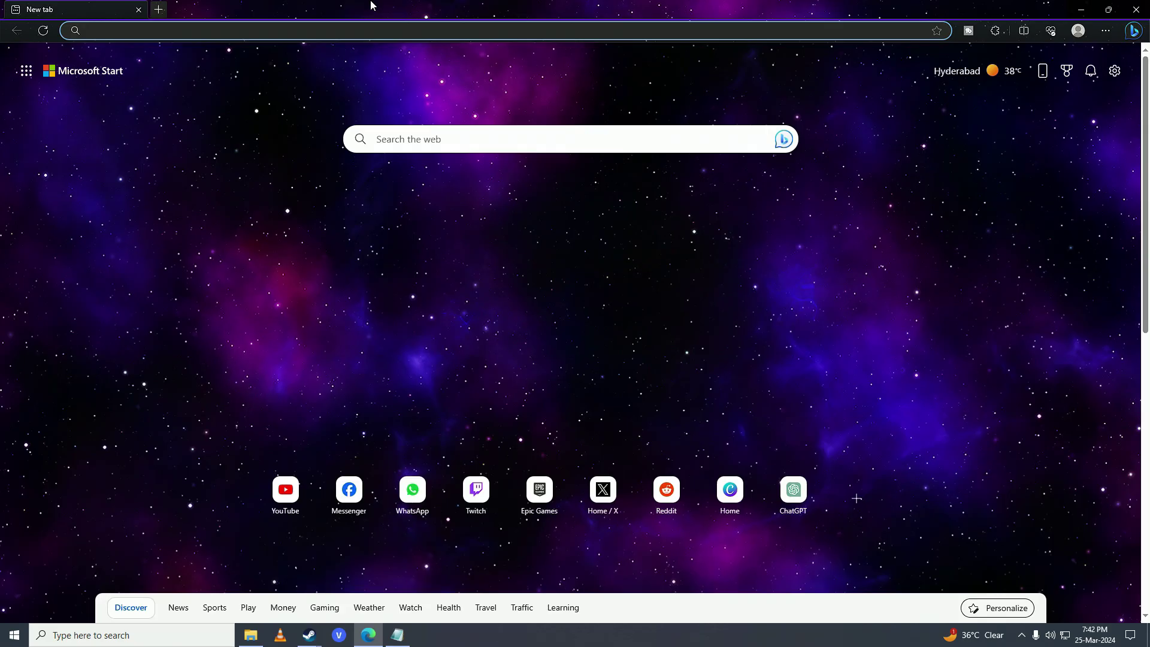
pyautogui.write('amd adren')
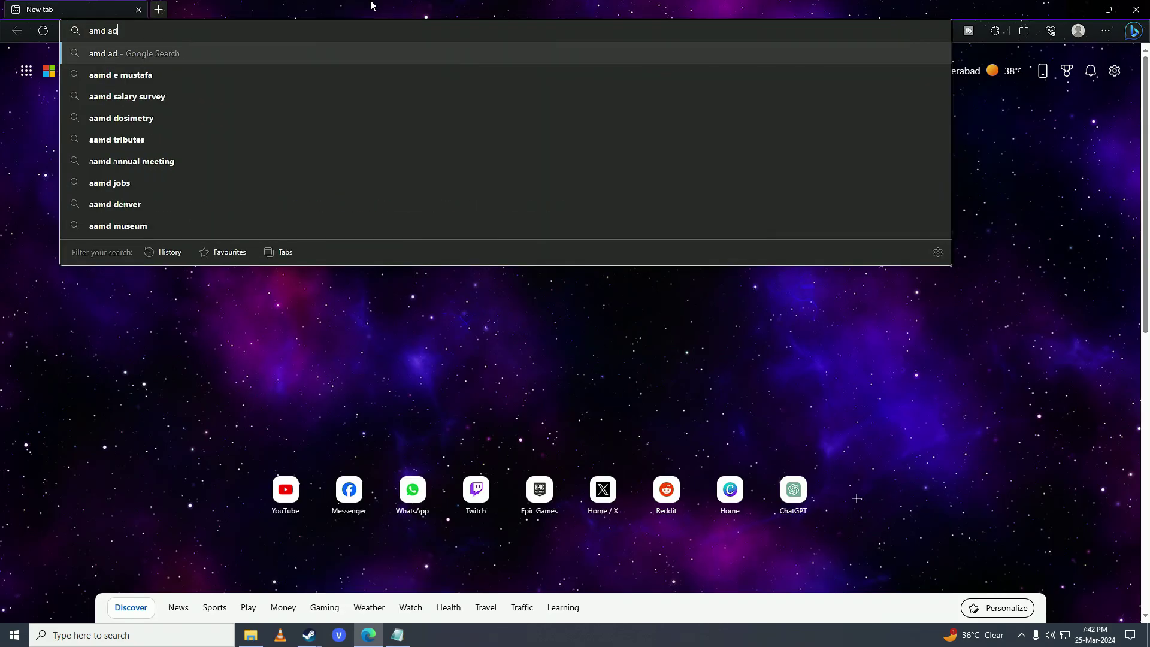
pyautogui.write('aline edition')
pyautogui.press('Return')
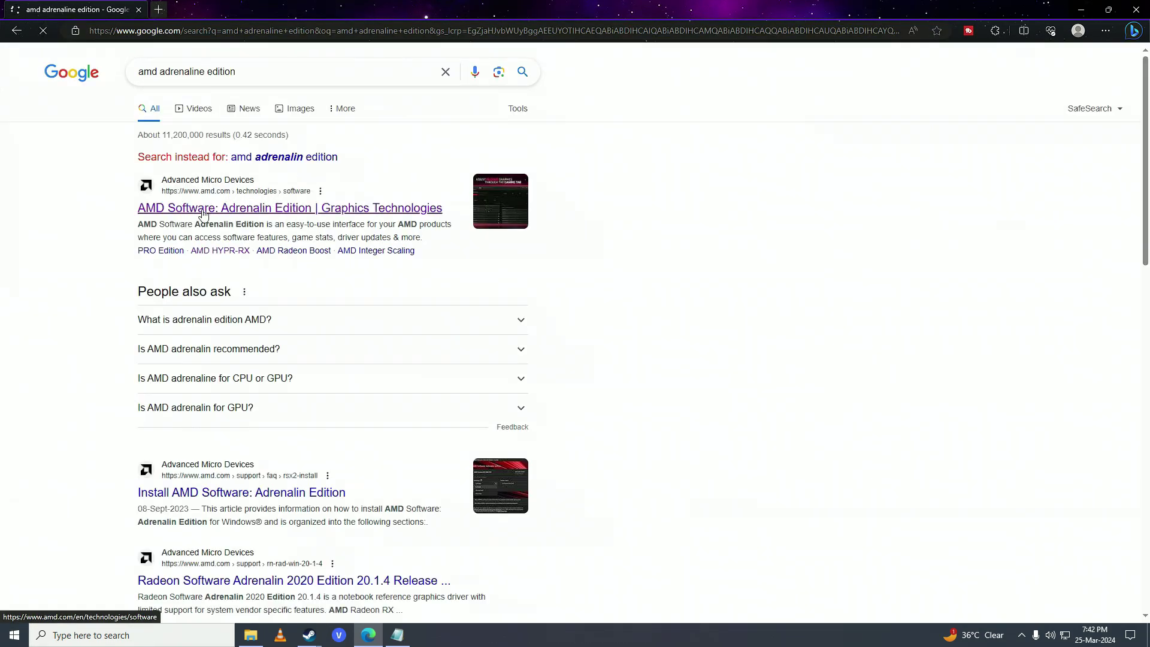
pyautogui.click(209, 213)
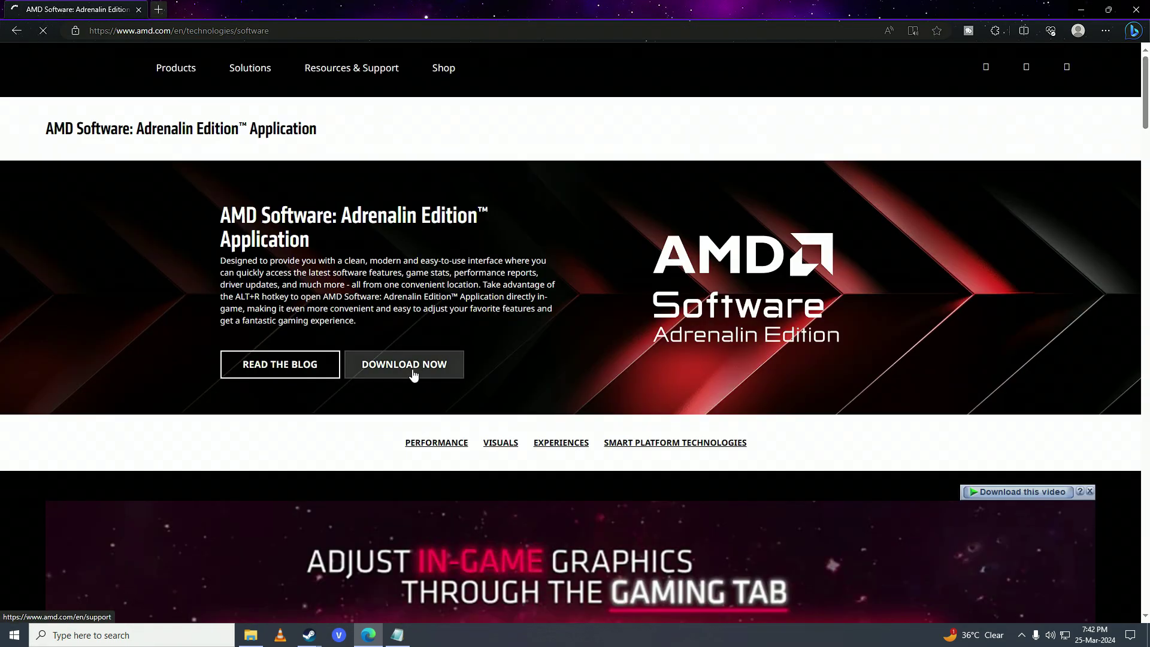
pyautogui.click(405, 367)
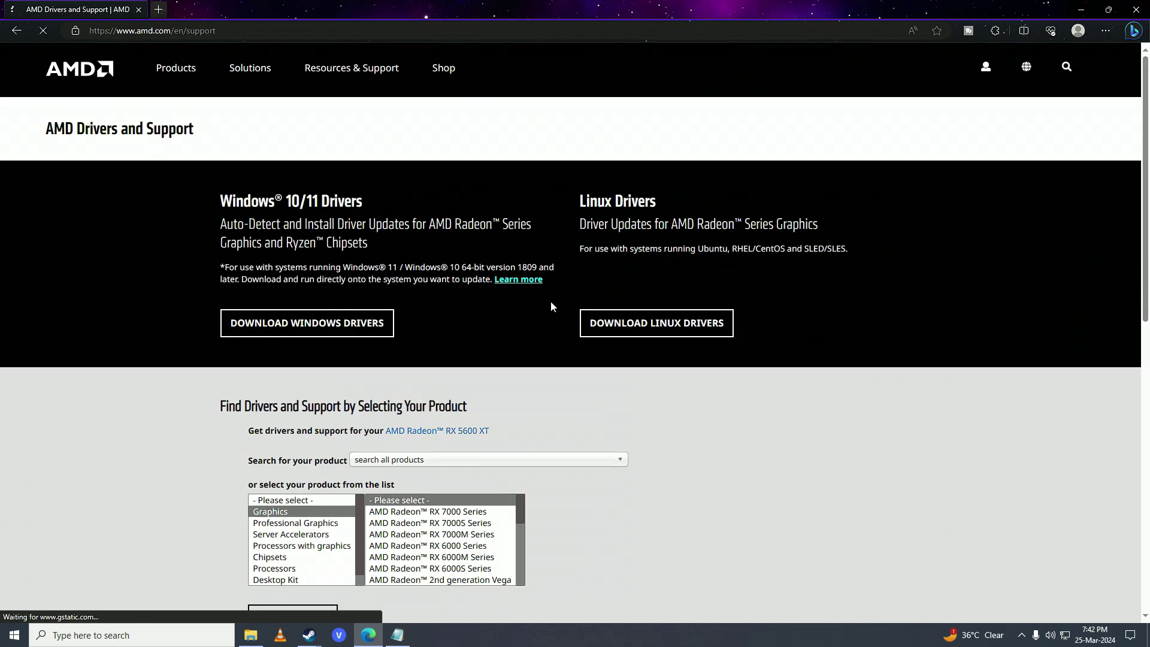
# - Select the AMD Radeon RX 5600 XT from the graphics product list and show its Windows 10 64-bit driver downloads
pyautogui.scroll(-3, 523, 332)
pyautogui.scroll(-2, 451, 360)
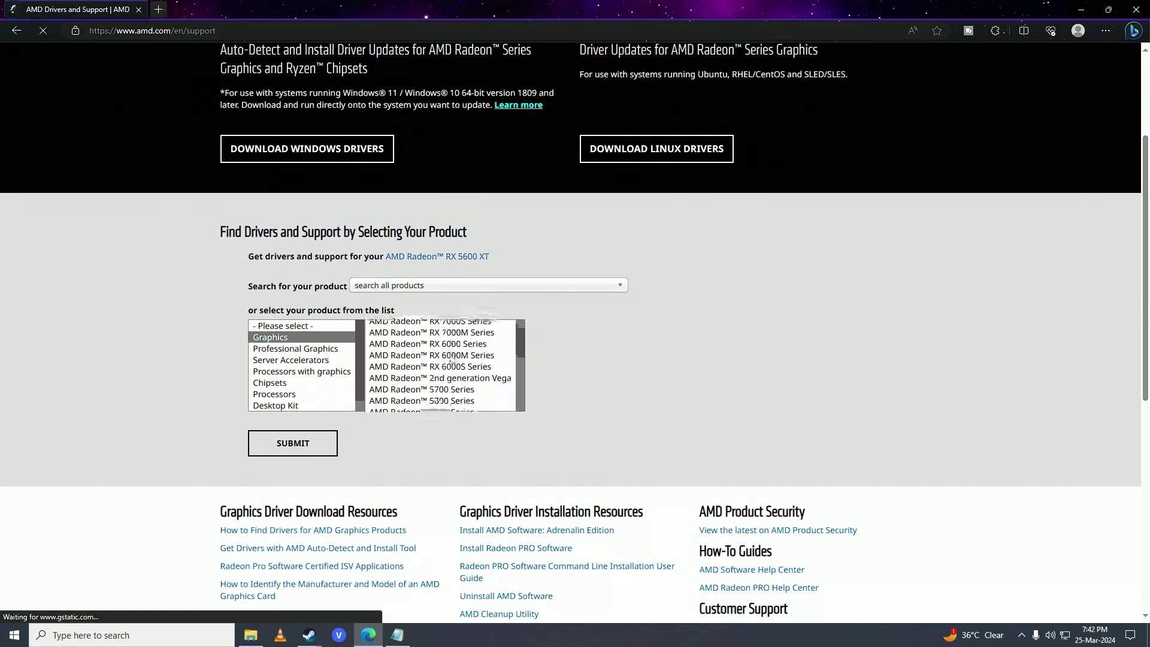
pyautogui.click(450, 389)
pyautogui.click(587, 337)
pyautogui.click(718, 338)
pyautogui.click(292, 442)
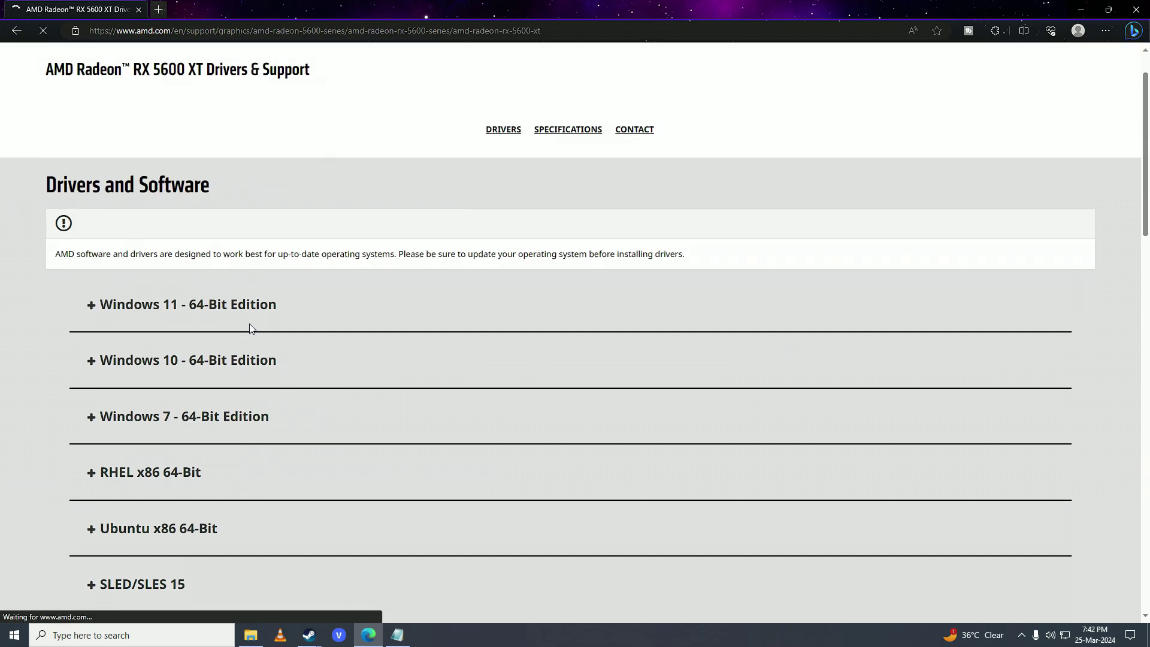
pyautogui.click(249, 333)
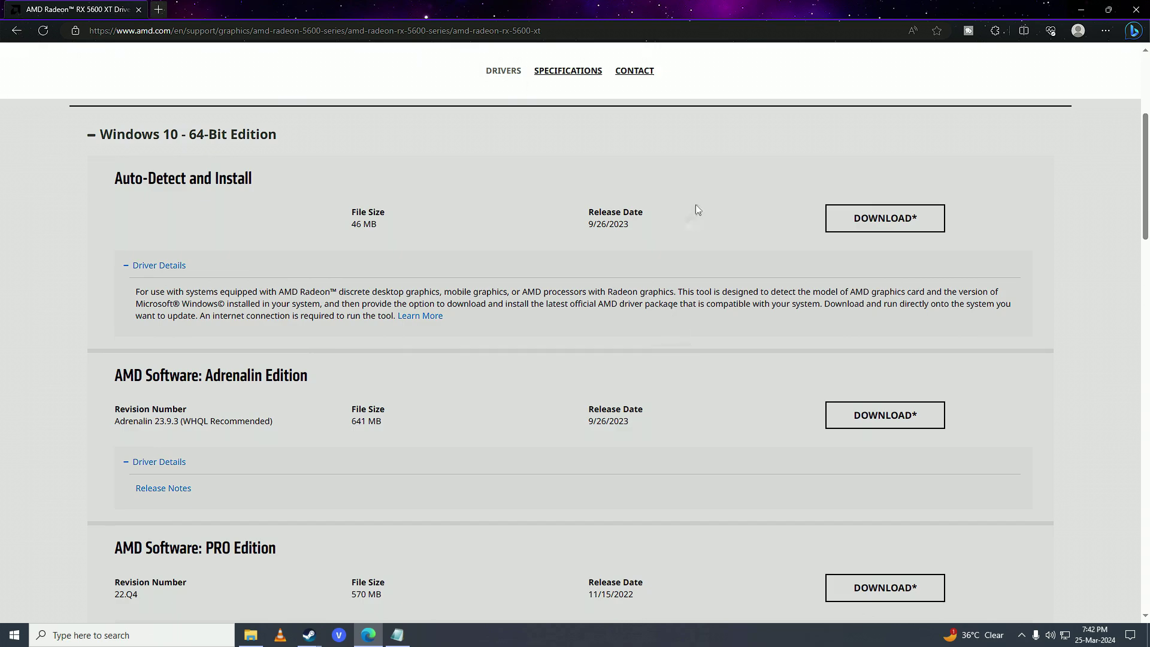
# - Search for "nvidia gpu drivers" in a new browser tab and open the NVIDIA Driver Downloads page
pyautogui.hotkey('ctrl', 't')
pyautogui.write('nvidia gpu drivers')
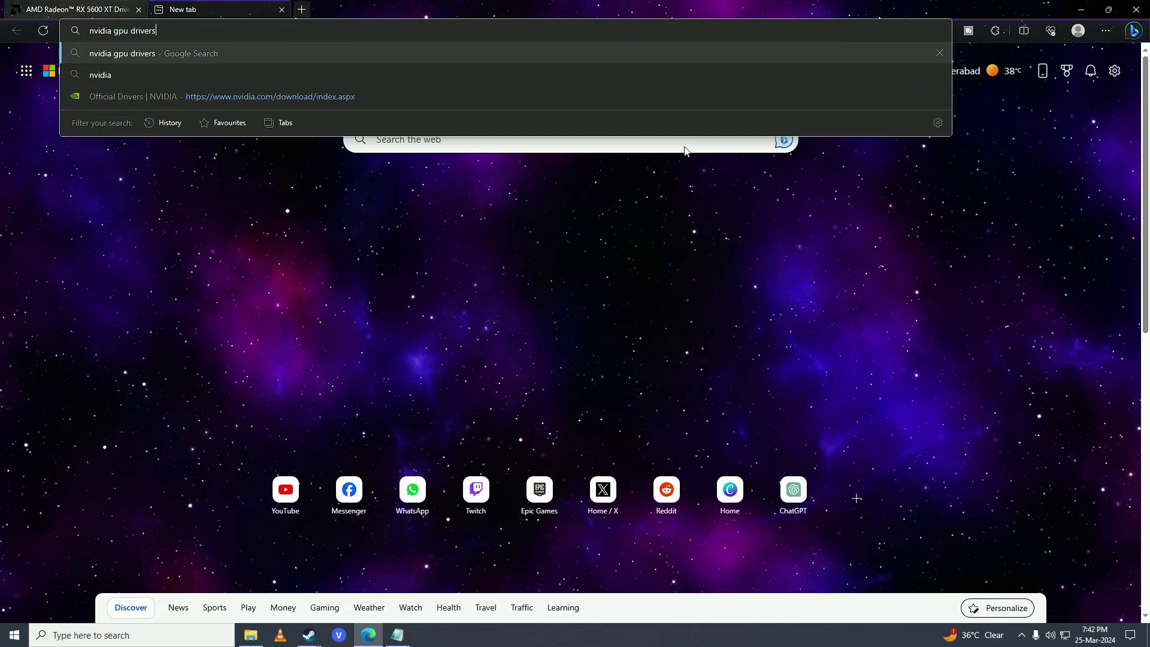
pyautogui.press('Return')
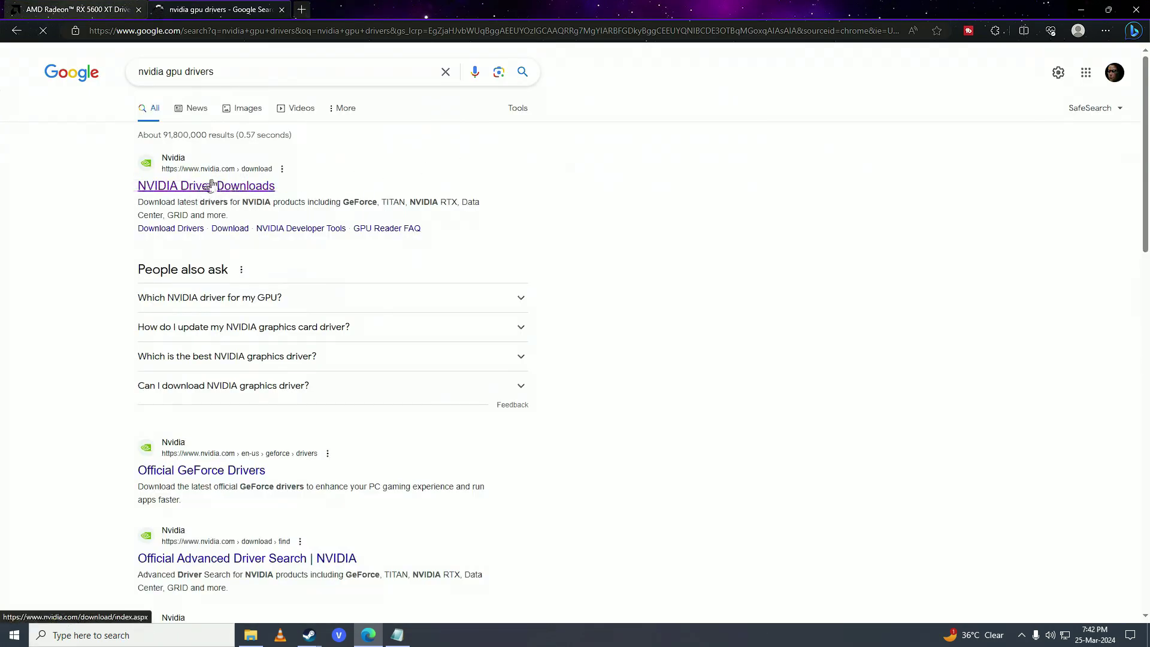
pyautogui.click(213, 184)
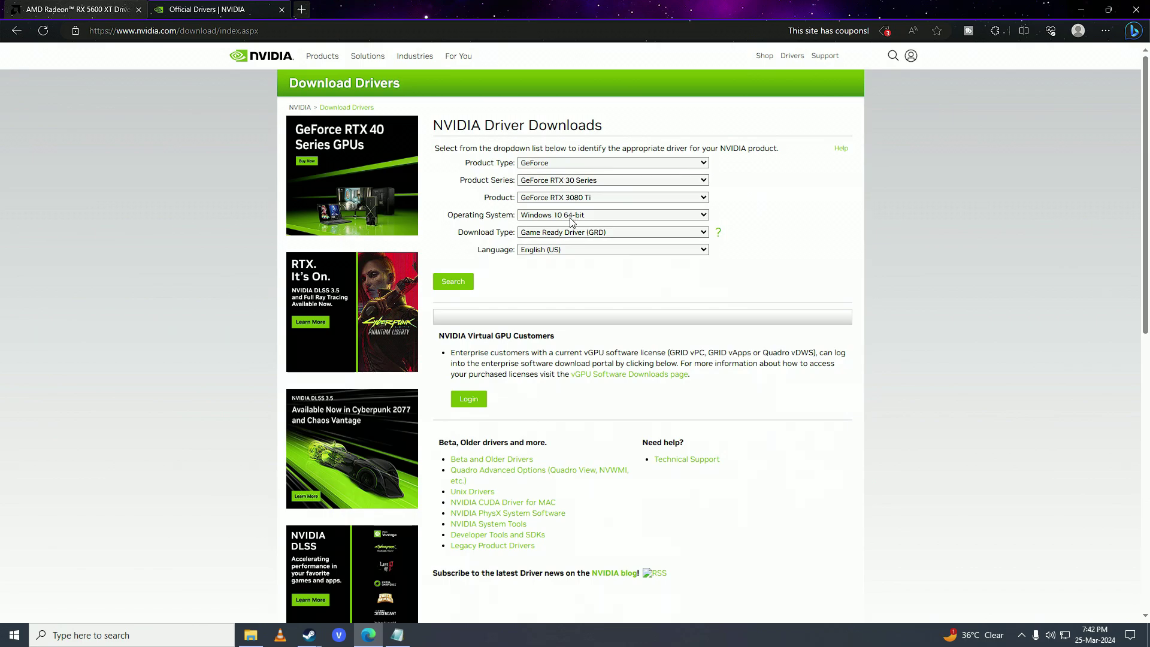
# - Find the Game Ready Driver for the GeForce RTX 3080 Ti on Windows 10 64-bit, and close the browser
pyautogui.click(578, 181)
pyautogui.click(579, 185)
pyautogui.click(592, 200)
pyautogui.click(570, 204)
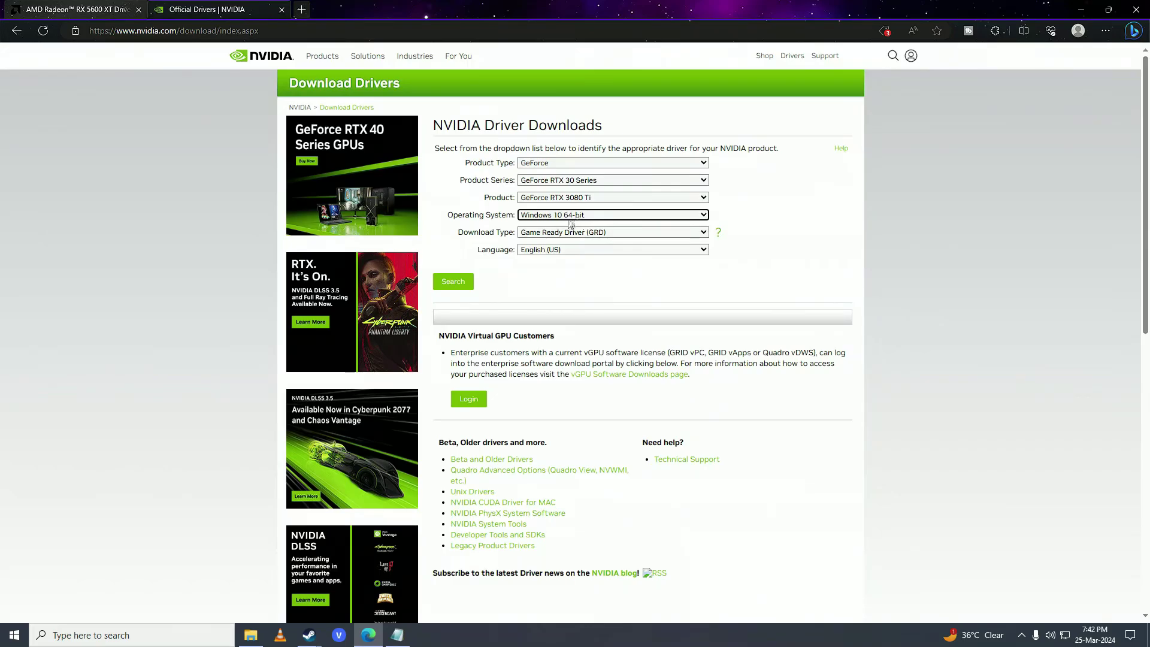
pyautogui.click(461, 284)
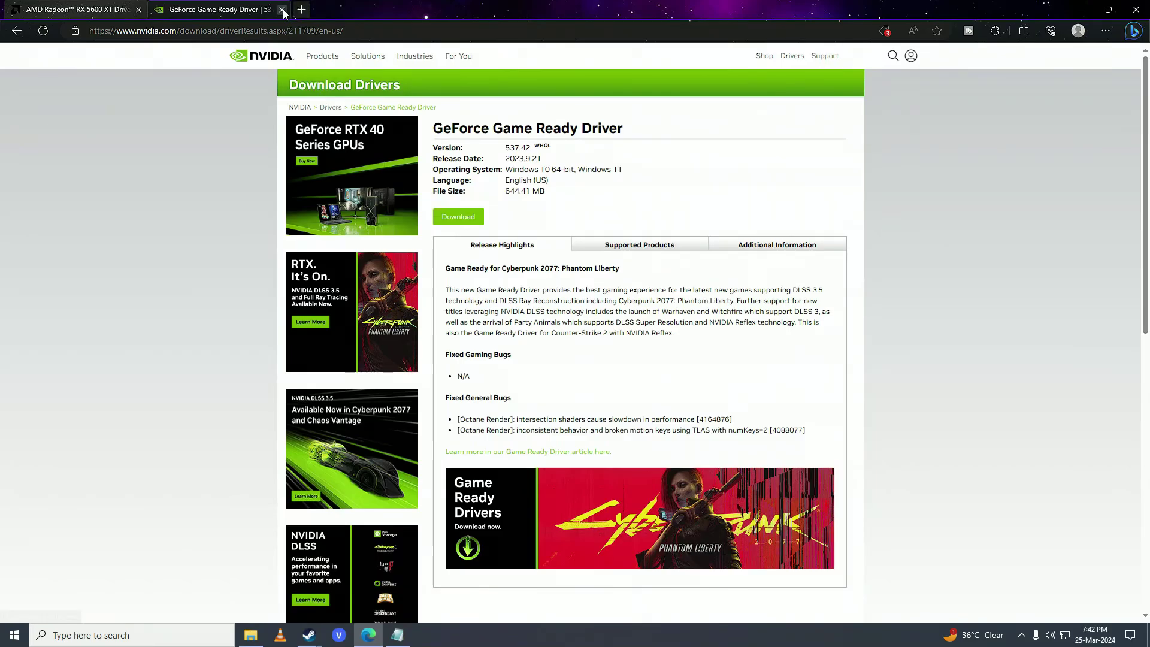
pyautogui.click(133, 11)
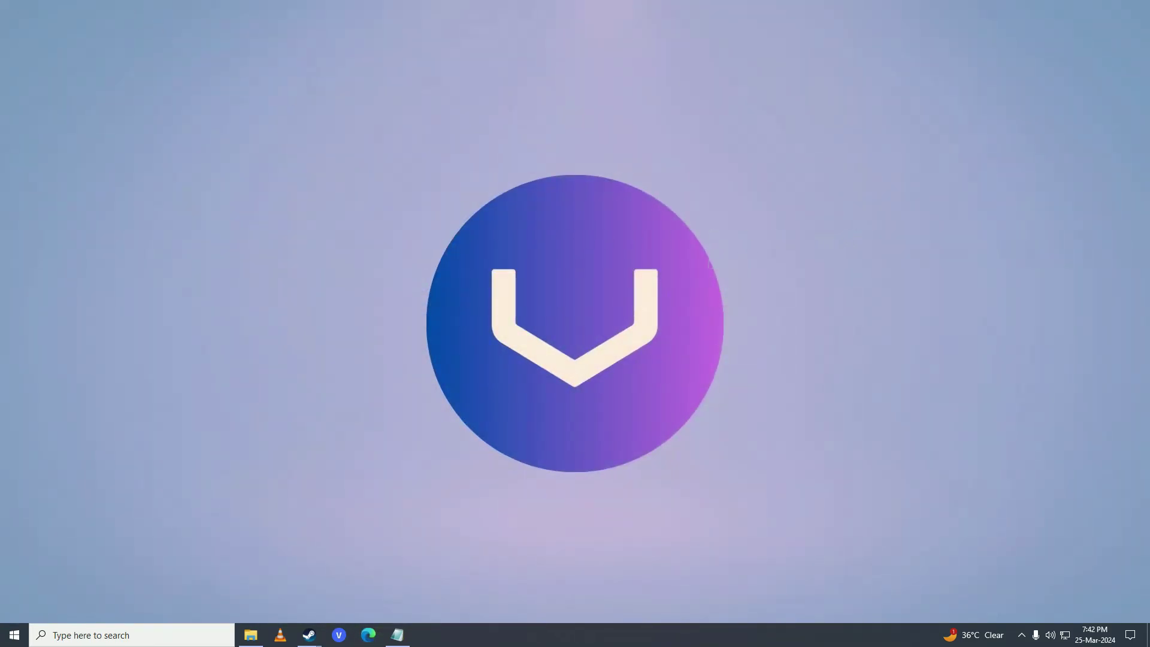
pyautogui.click(15, 635)
pyautogui.click(14, 609)
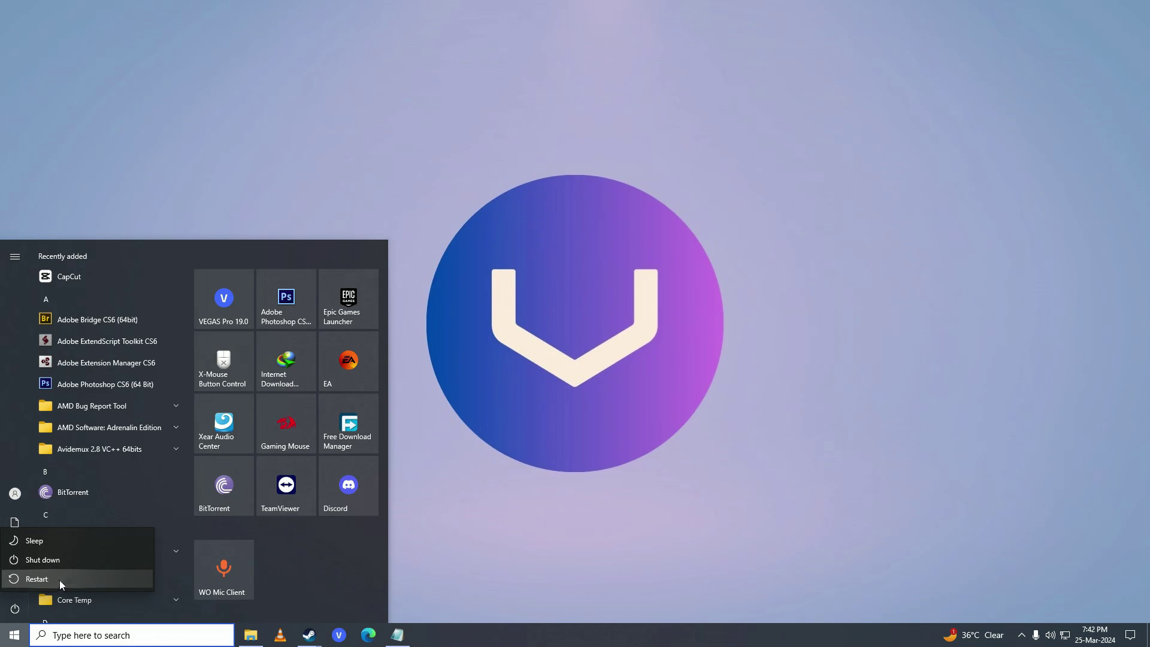
pyautogui.click(592, 407)
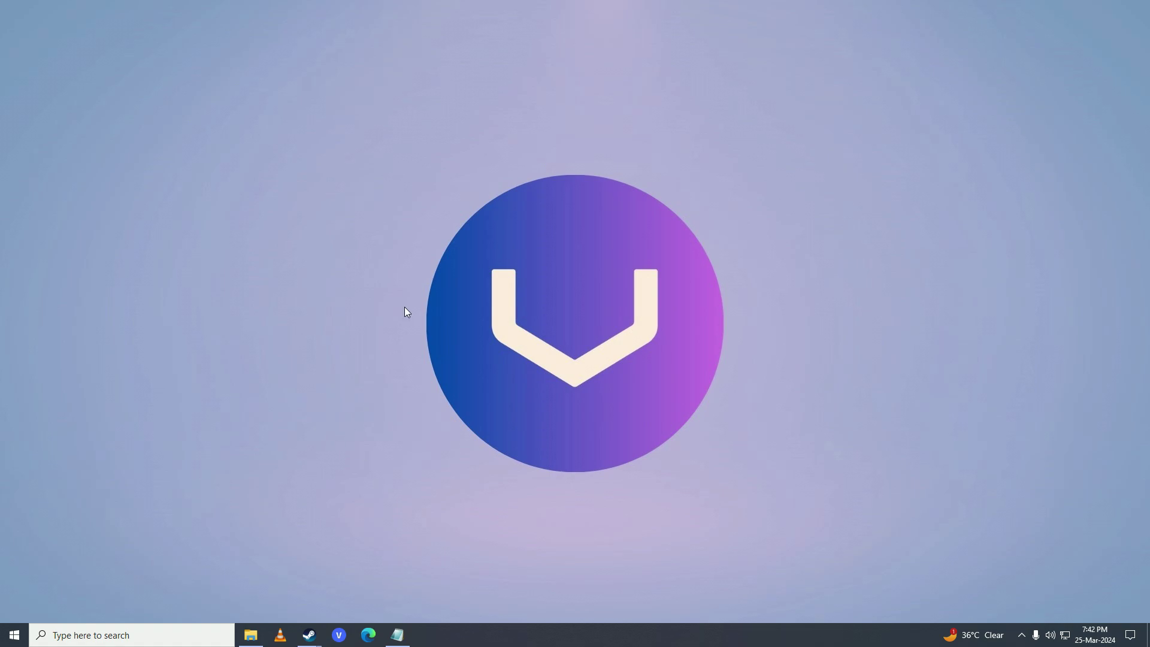
# - Open the list of apps allowed through Windows Defender Firewall, unlock its settings for changes and look for the Counter-Strike entries
pyautogui.press('super')
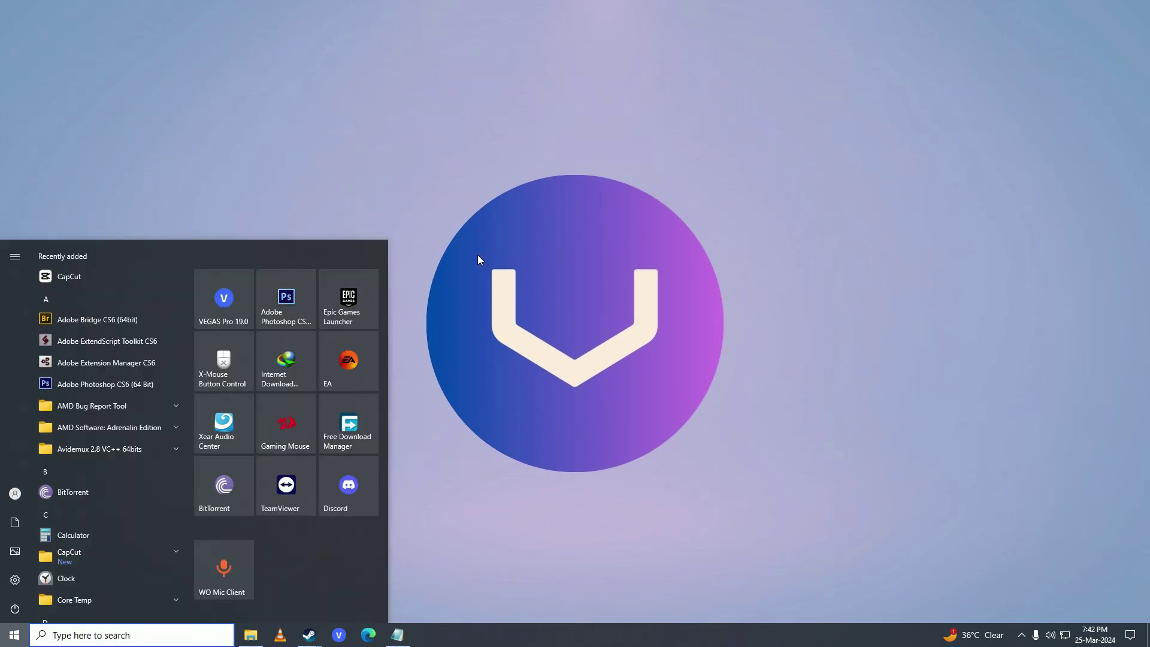
pyautogui.write('firewall')
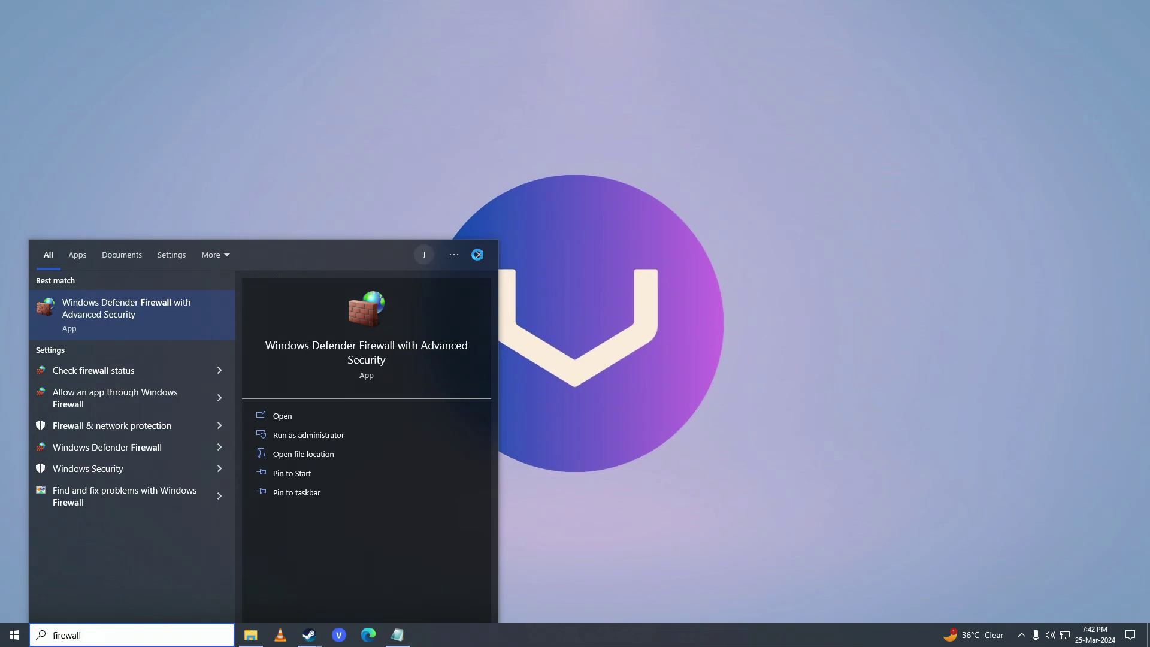
pyautogui.click(151, 397)
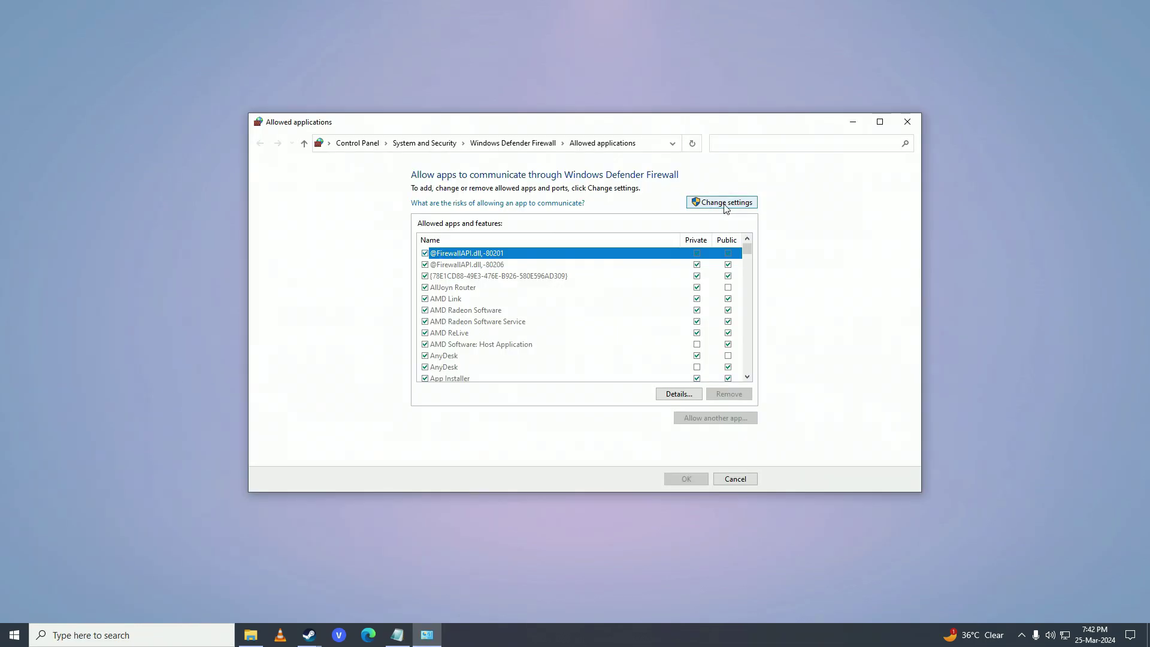
pyautogui.click(733, 207)
pyautogui.scroll(-6, 509, 357)
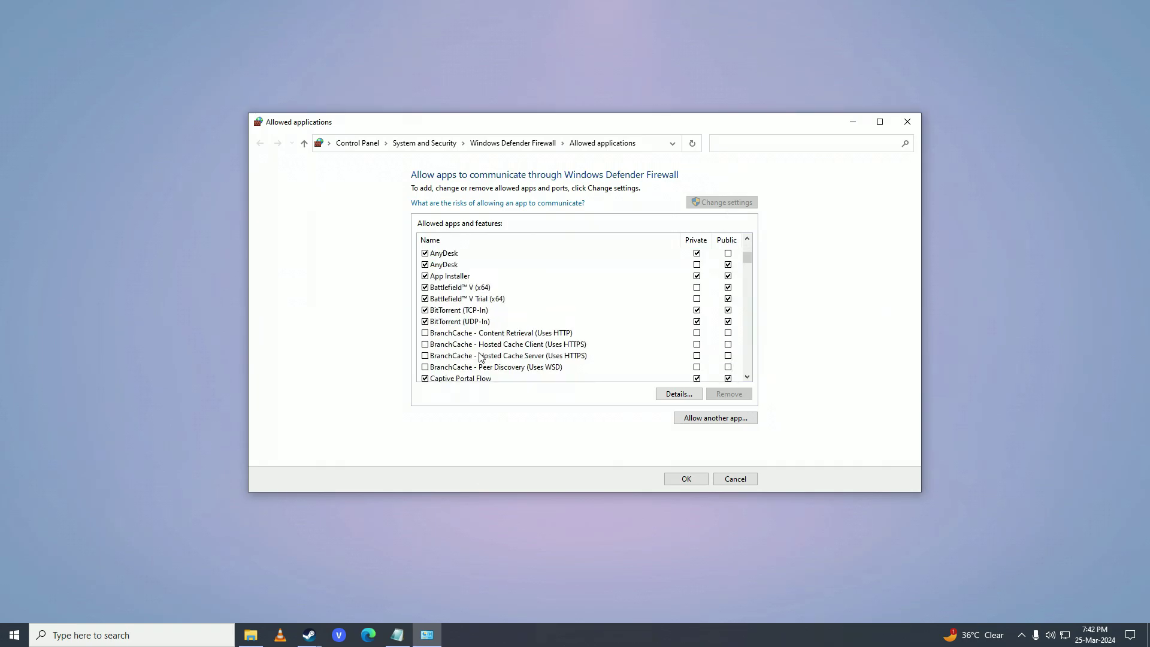
pyautogui.scroll(-2, 479, 356)
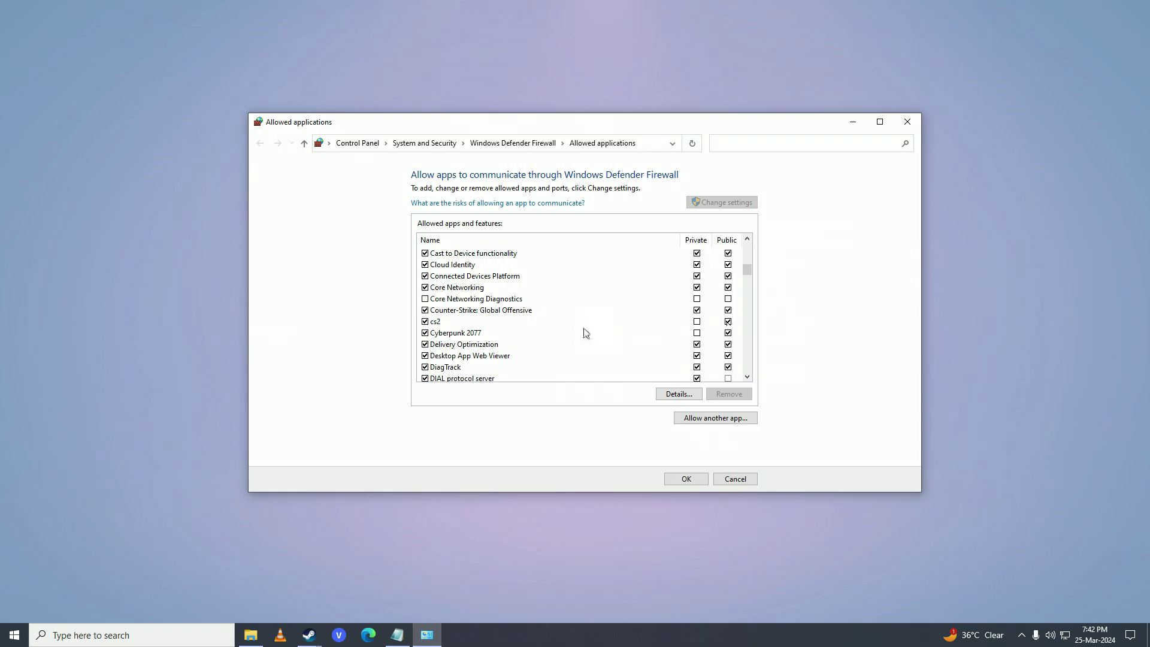
# - Start allowing another app through the firewall and browse to C:\Program Files (x86)\Steam\steamapps\common for its executable
pyautogui.click(722, 422)
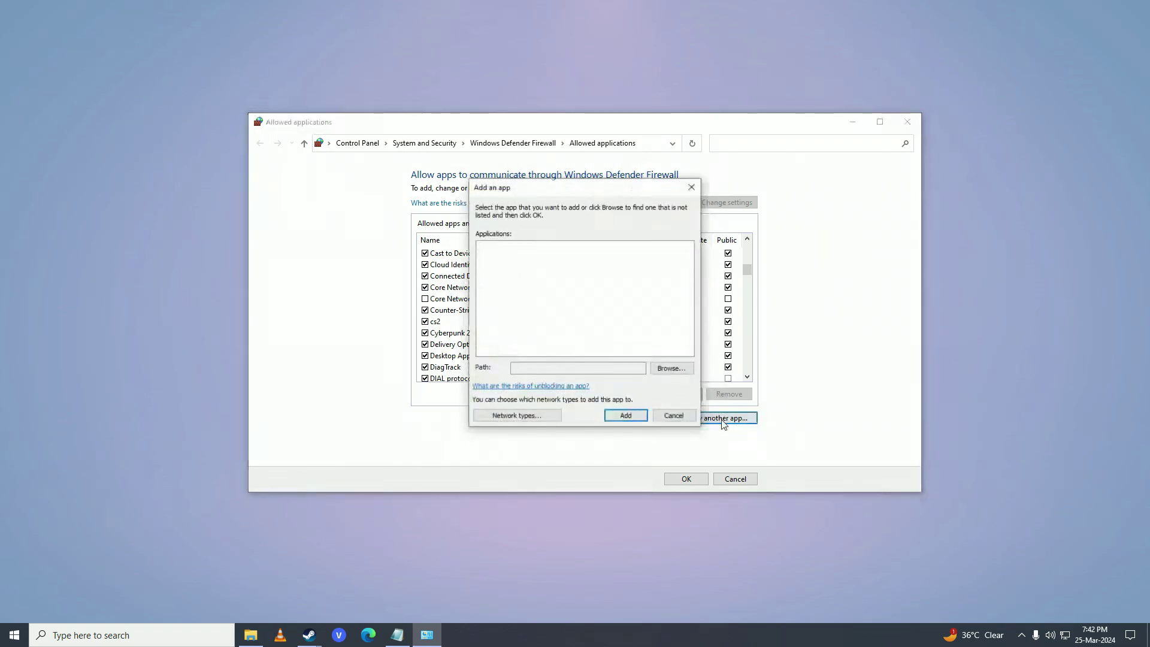
pyautogui.click(668, 368)
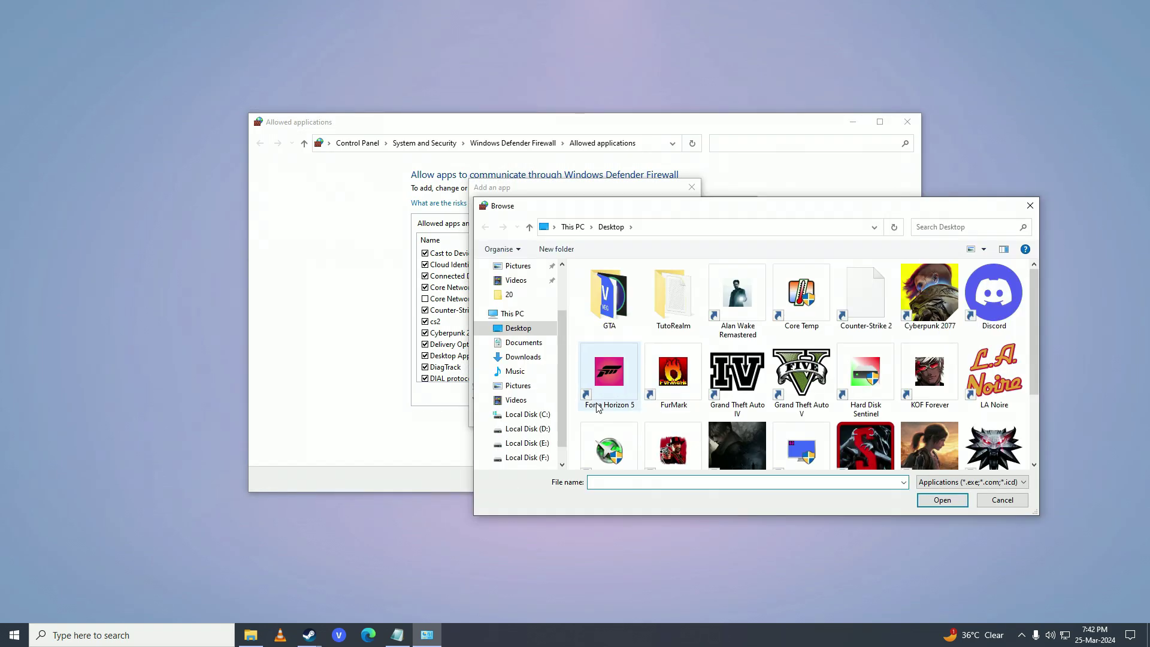
pyautogui.click(544, 418)
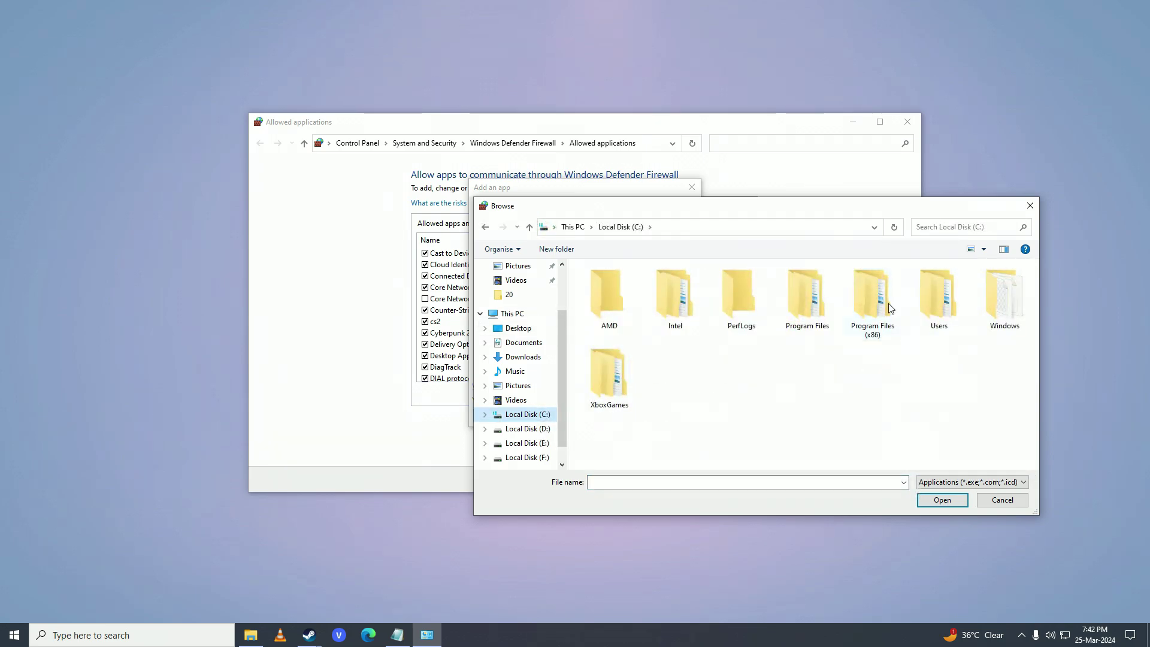
pyautogui.doubleClick(875, 285)
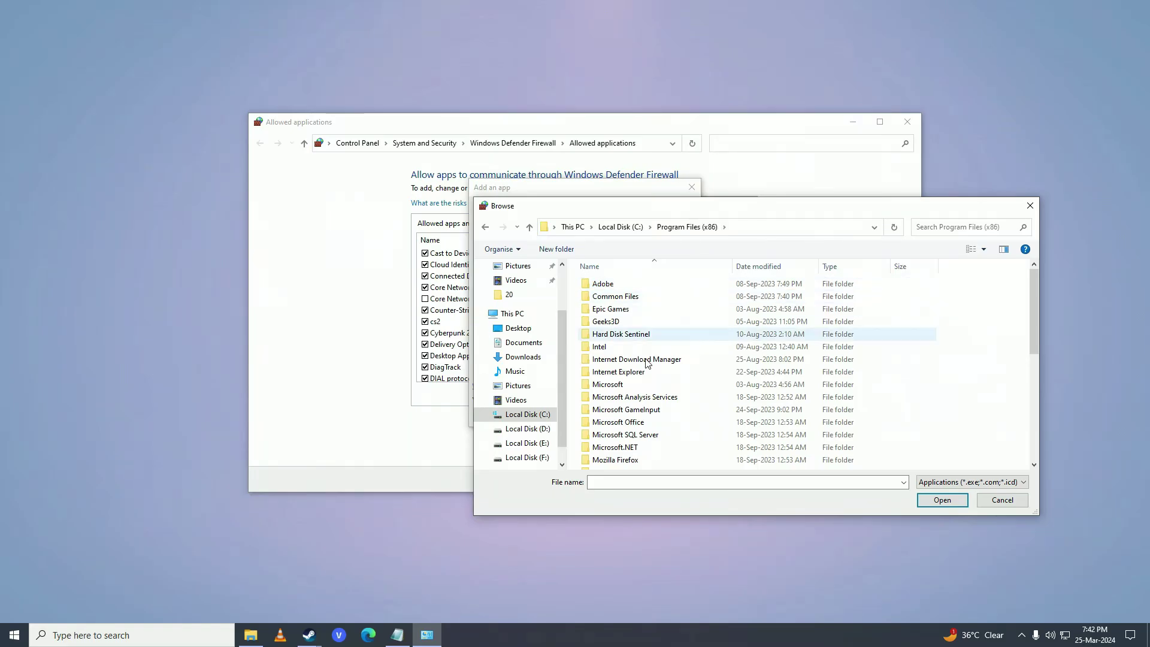
pyautogui.scroll(-3, 628, 367)
pyautogui.scroll(-2, 623, 372)
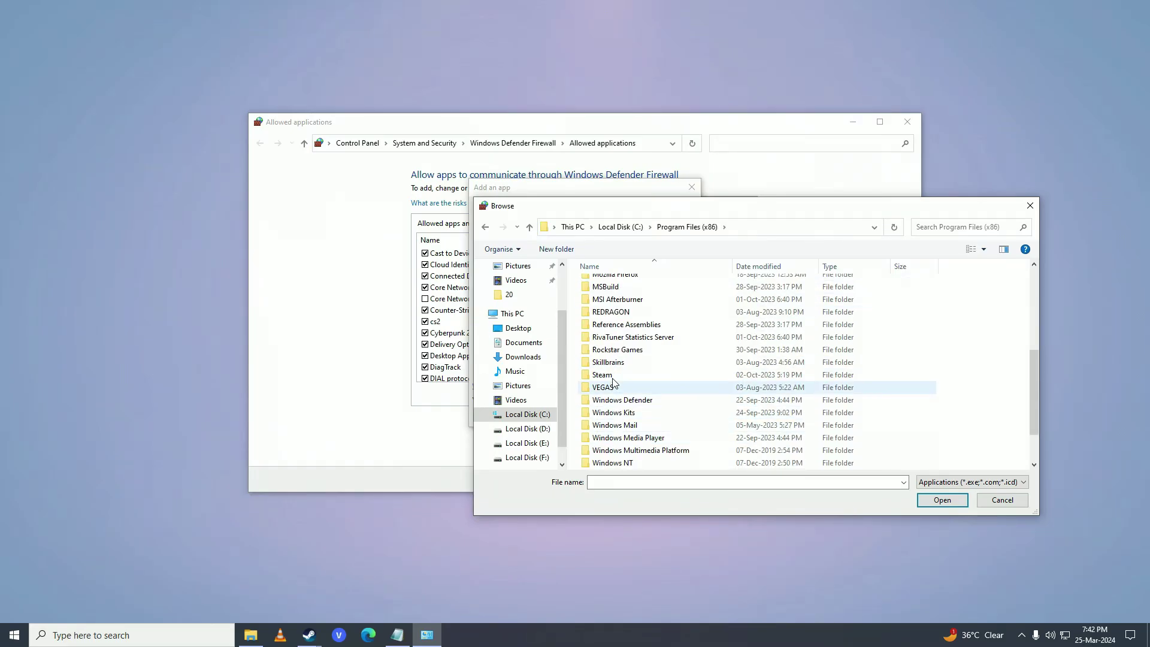
pyautogui.doubleClick(611, 383)
pyautogui.scroll(-3, 616, 387)
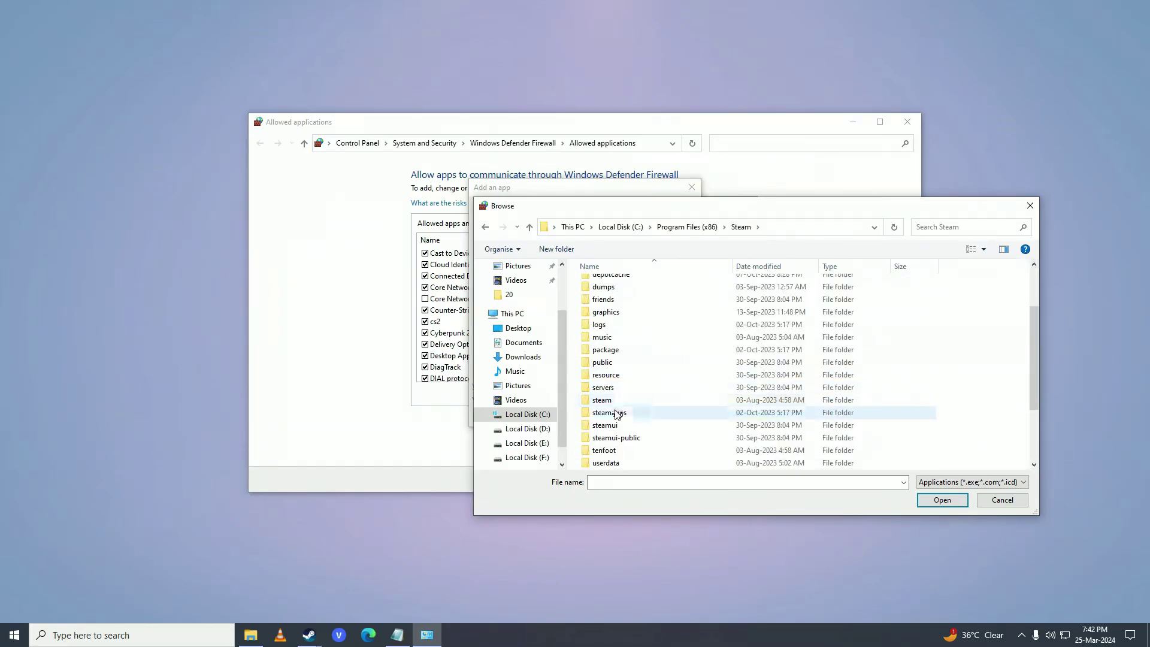
pyautogui.doubleClick(618, 413)
pyautogui.doubleClick(607, 284)
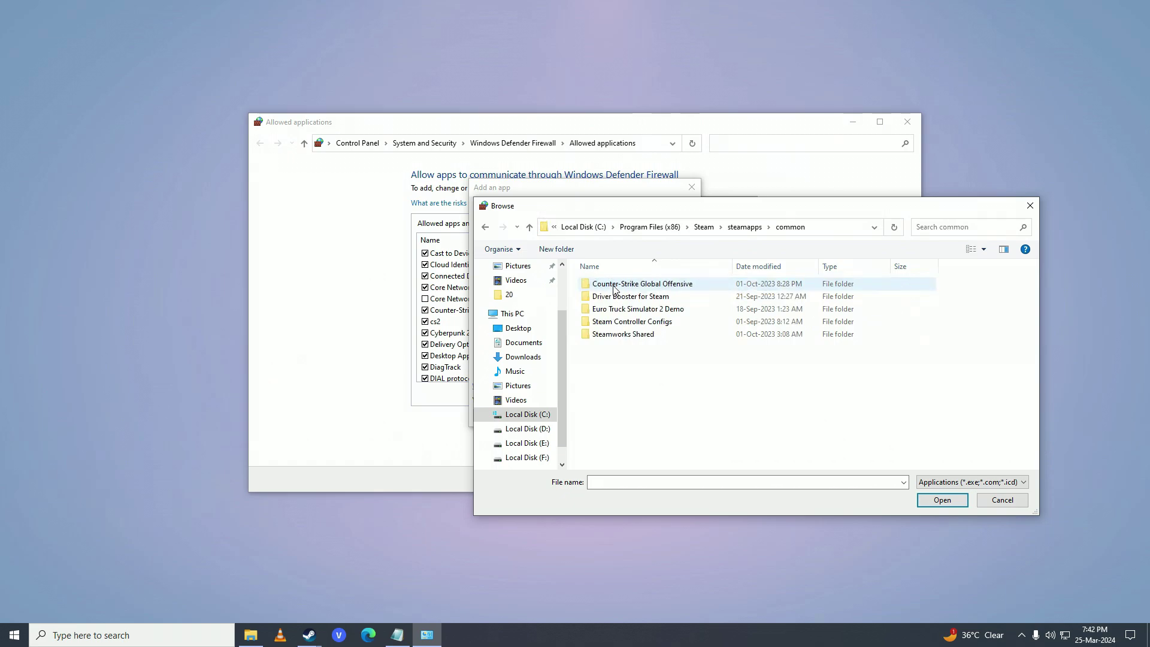
# - Choose cs2.exe from Counter-Strike Global Offensive\game\bin\win64 and add it to the allowed apps
pyautogui.doubleClick(609, 286)
pyautogui.doubleClick(601, 334)
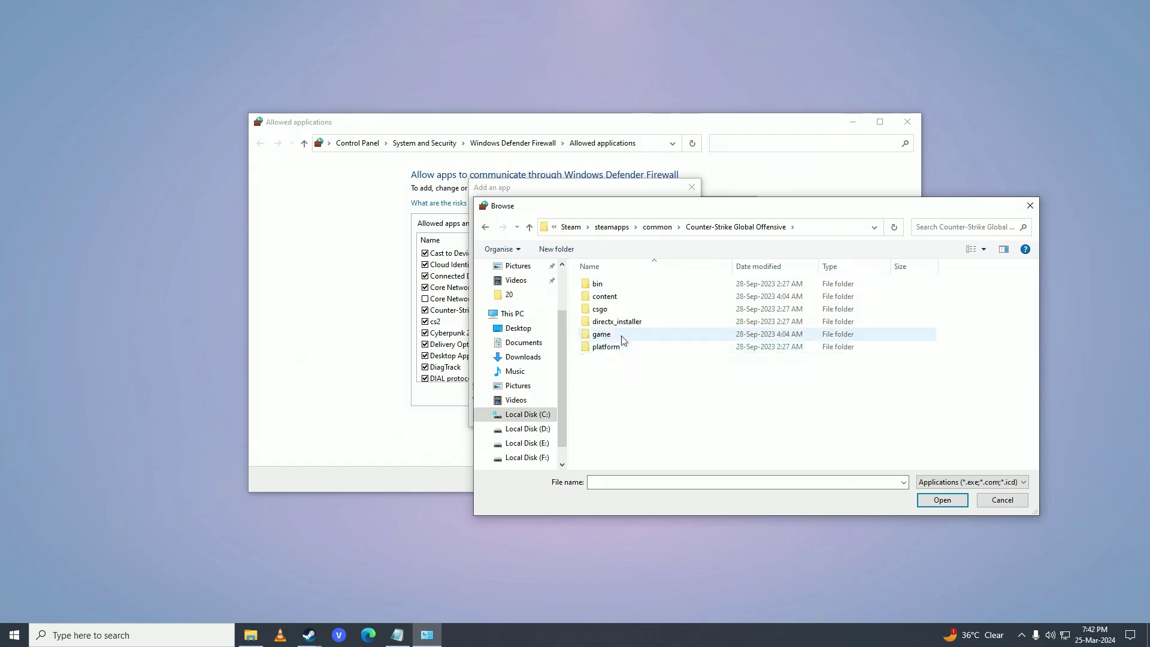
pyautogui.click(599, 285)
pyautogui.doubleClick(604, 287)
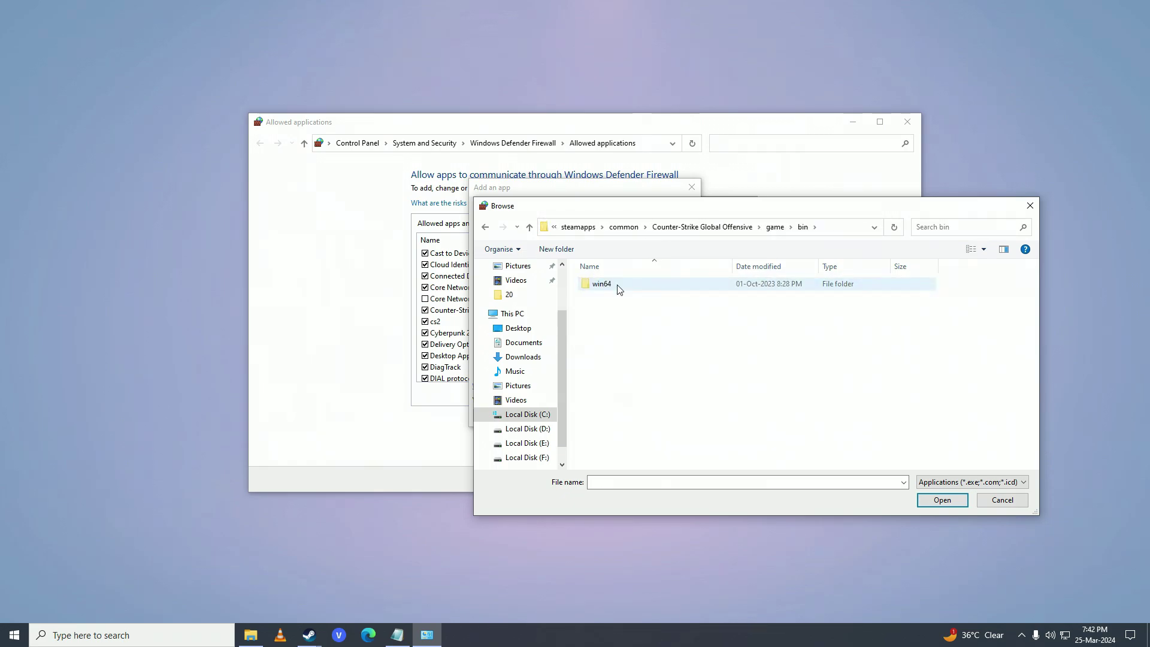
pyautogui.doubleClick(608, 286)
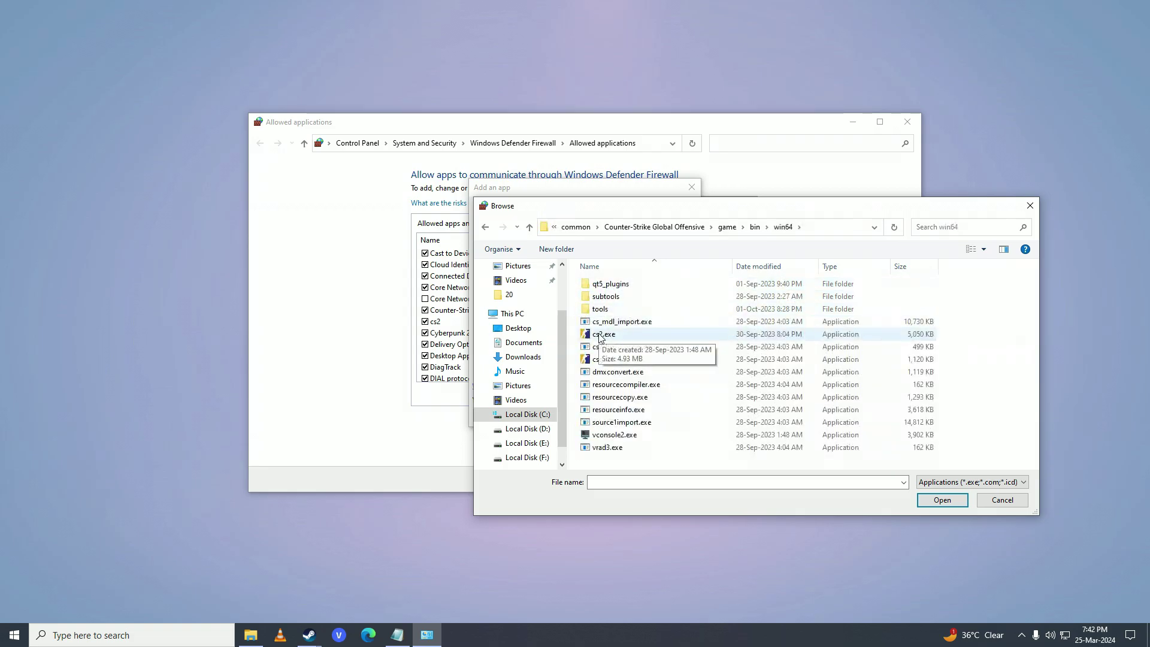
pyautogui.click(600, 337)
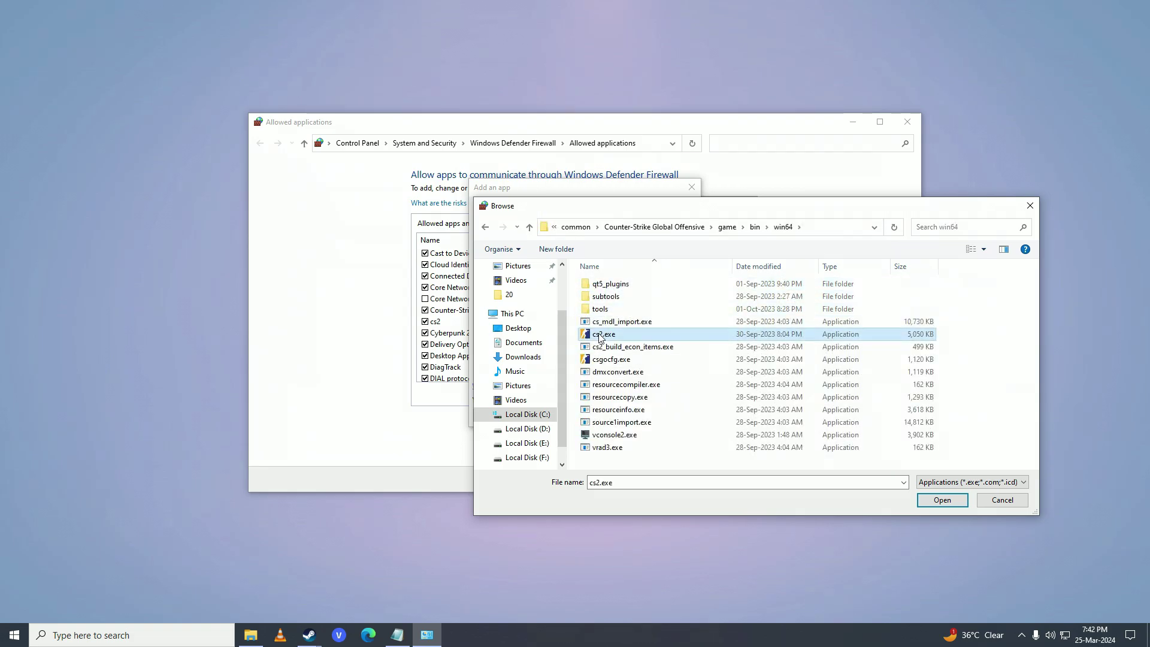
pyautogui.click(957, 502)
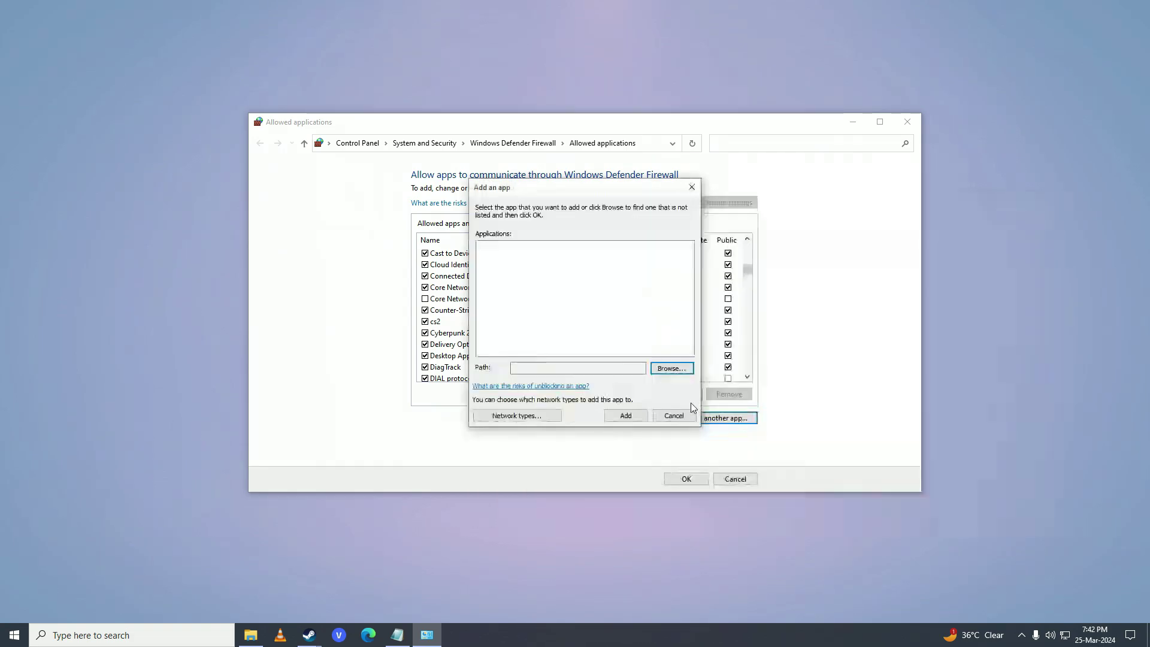
pyautogui.click(639, 420)
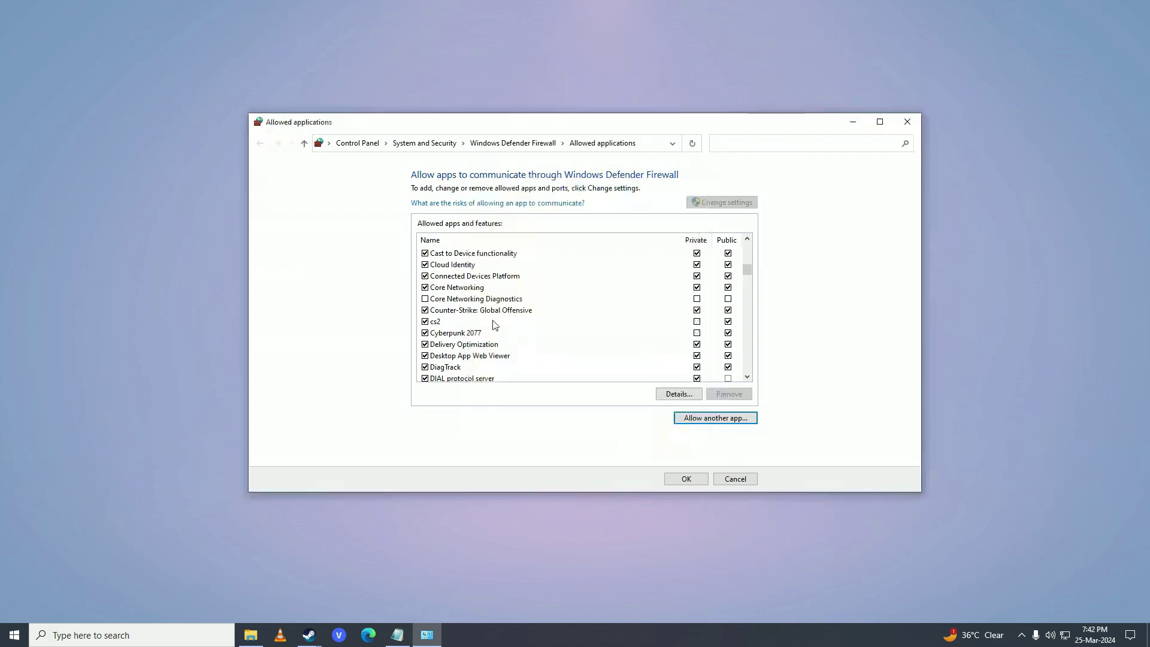
# - Make sure the cs2 entry is allowed for public networks and save the firewall settings
pyautogui.click(480, 323)
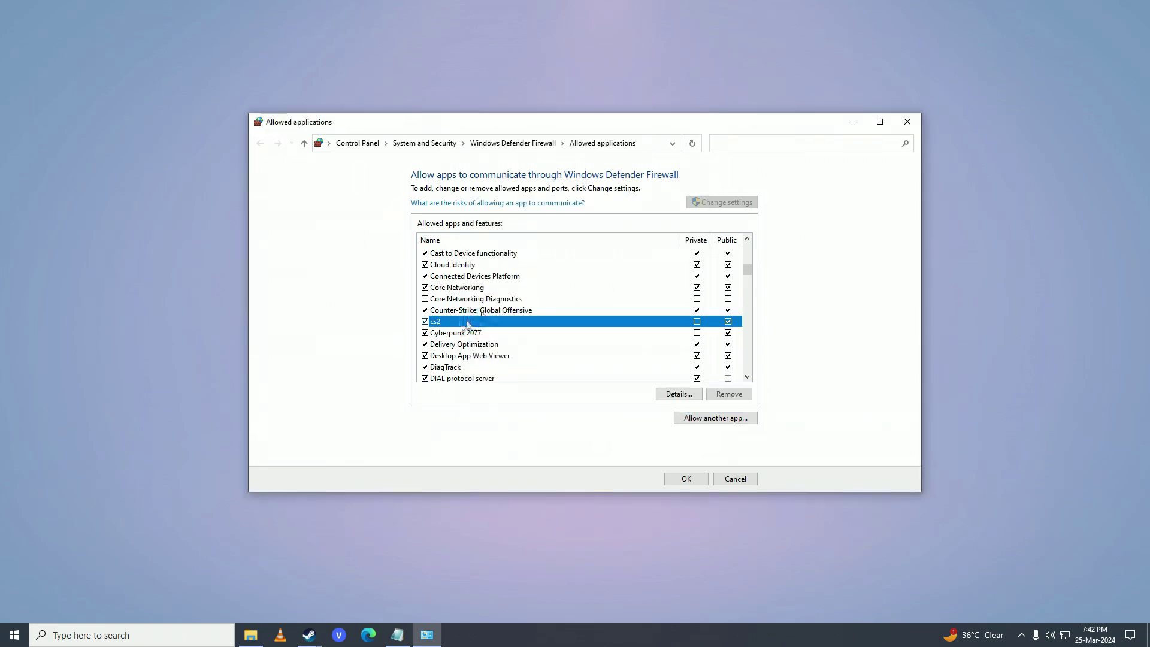
pyautogui.doubleClick(429, 325)
pyautogui.click(625, 357)
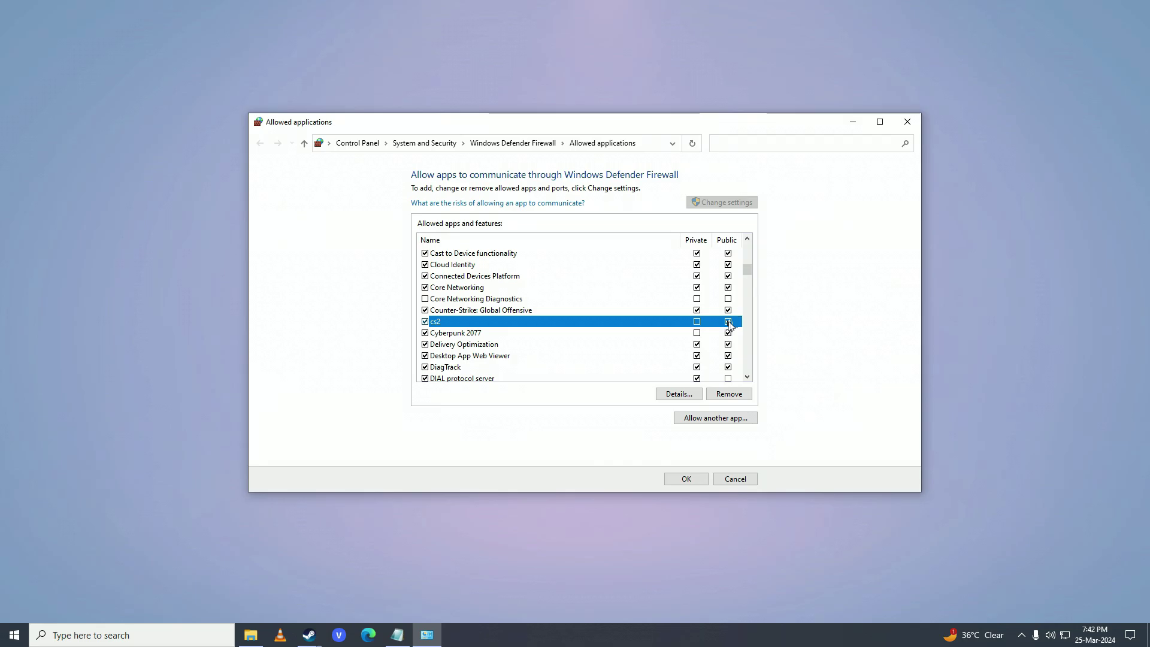
pyautogui.click(687, 479)
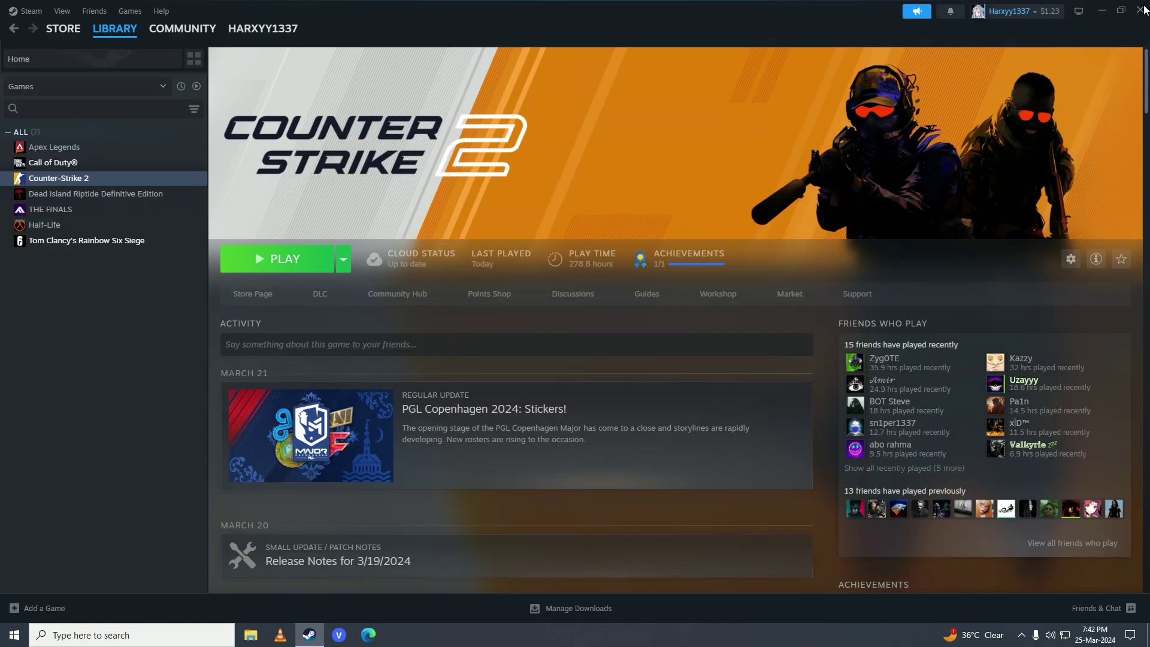
# - Close the Steam window and open the Windows Temp folder by running "temp" from the Run dialog
pyautogui.click(1142, 9)
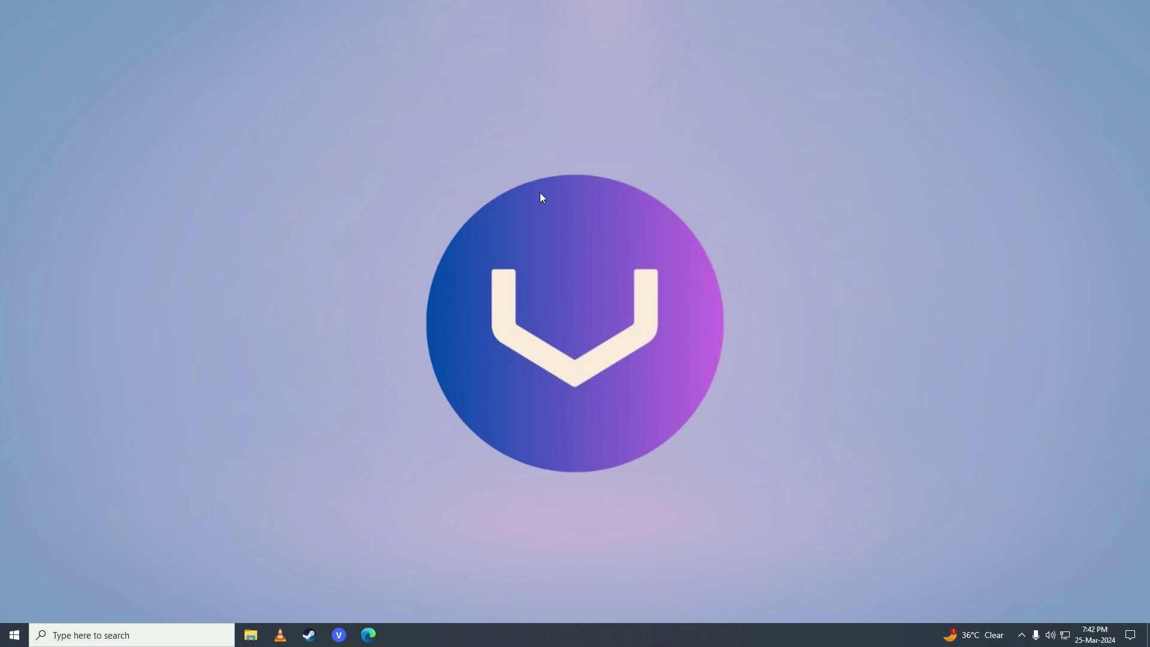
pyautogui.press('super')
pyautogui.write('run')
pyautogui.press('Return')
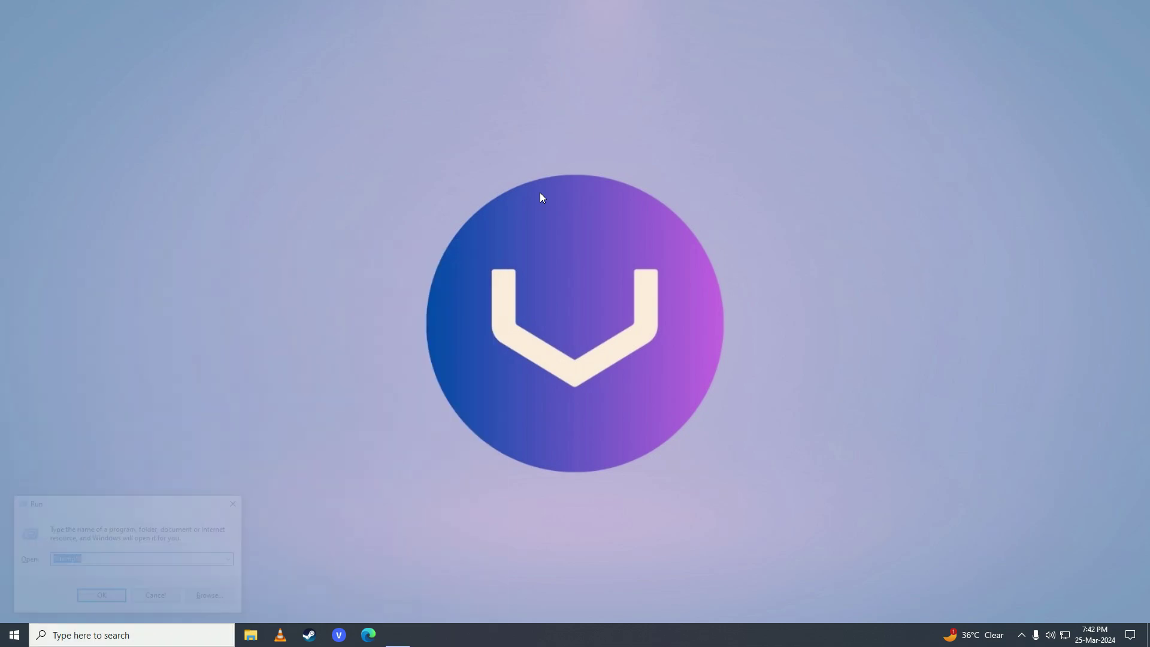
pyautogui.write('temp')
pyautogui.press('Return')
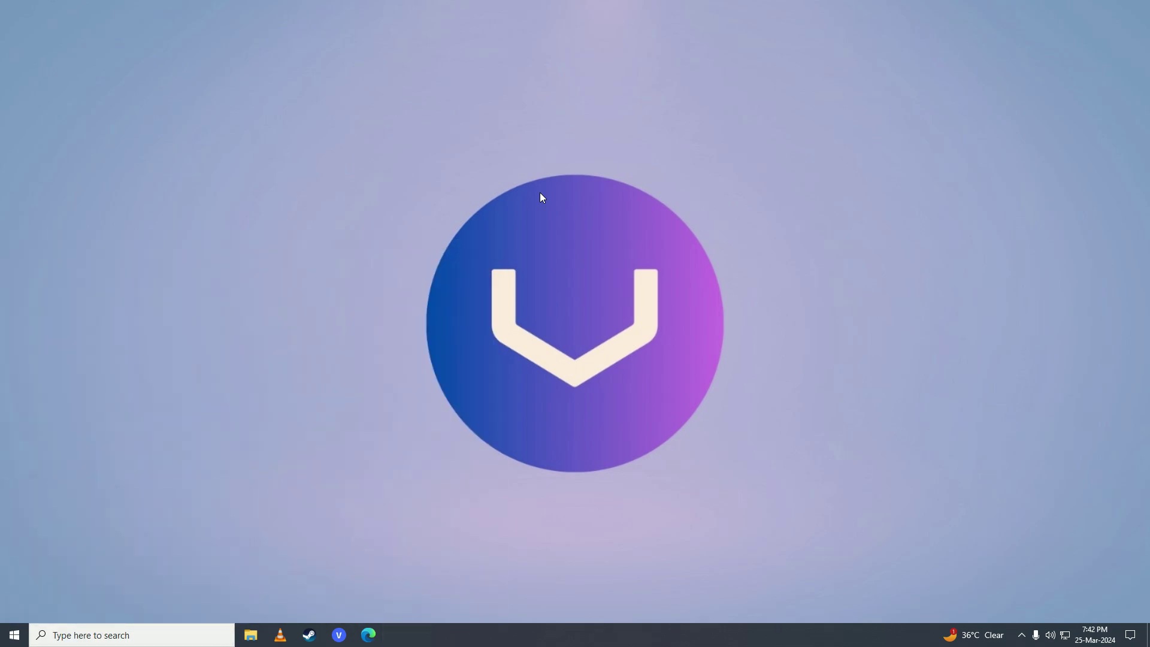
# - Permanently delete everything in the Windows Temp folder and close the folder window
pyautogui.hotkey('ctrl', 'a')
pyautogui.hotkey('shift', 'Delete')
pyautogui.press('Return')
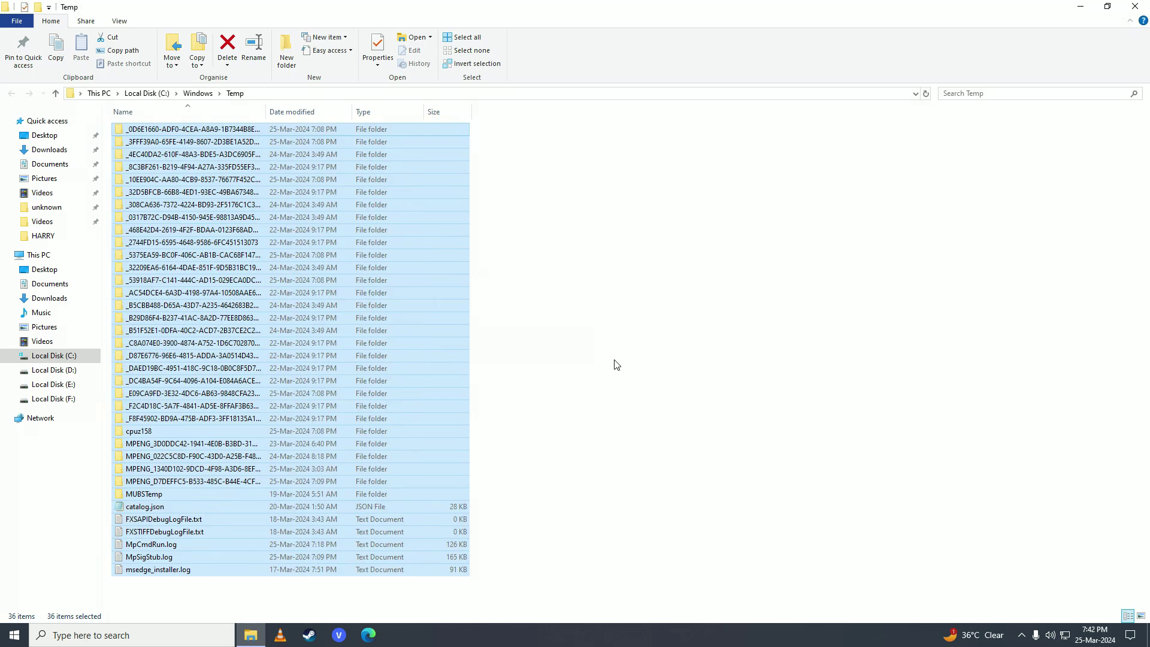
pyautogui.click(210, 275)
pyautogui.click(305, 299)
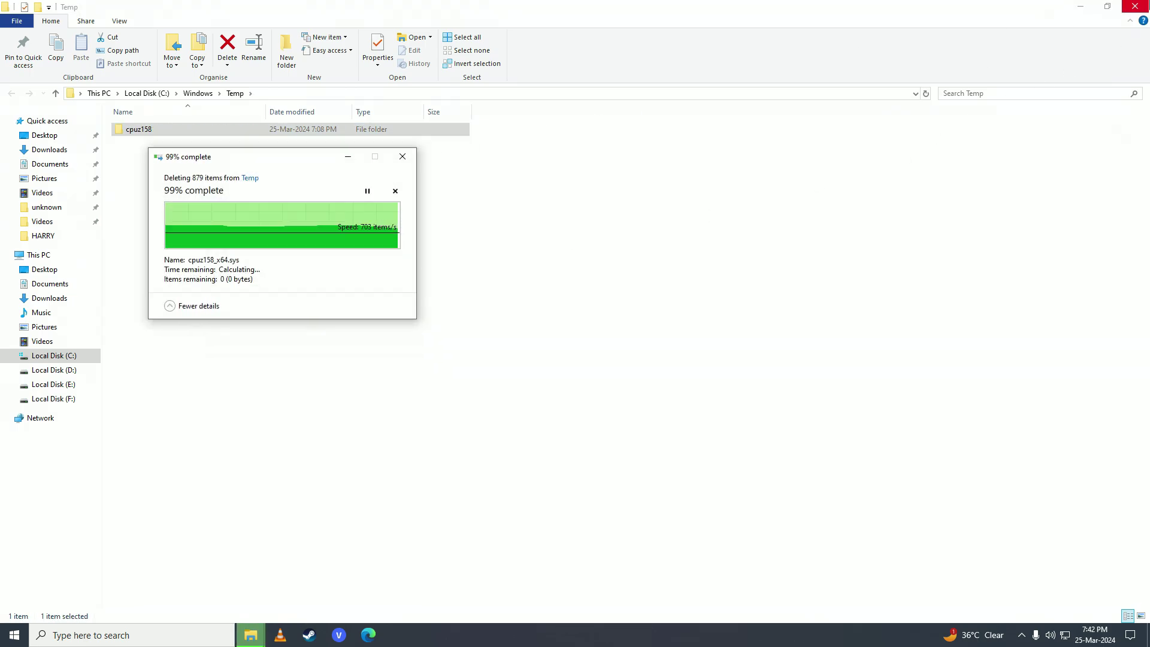
pyautogui.click(1135, 7)
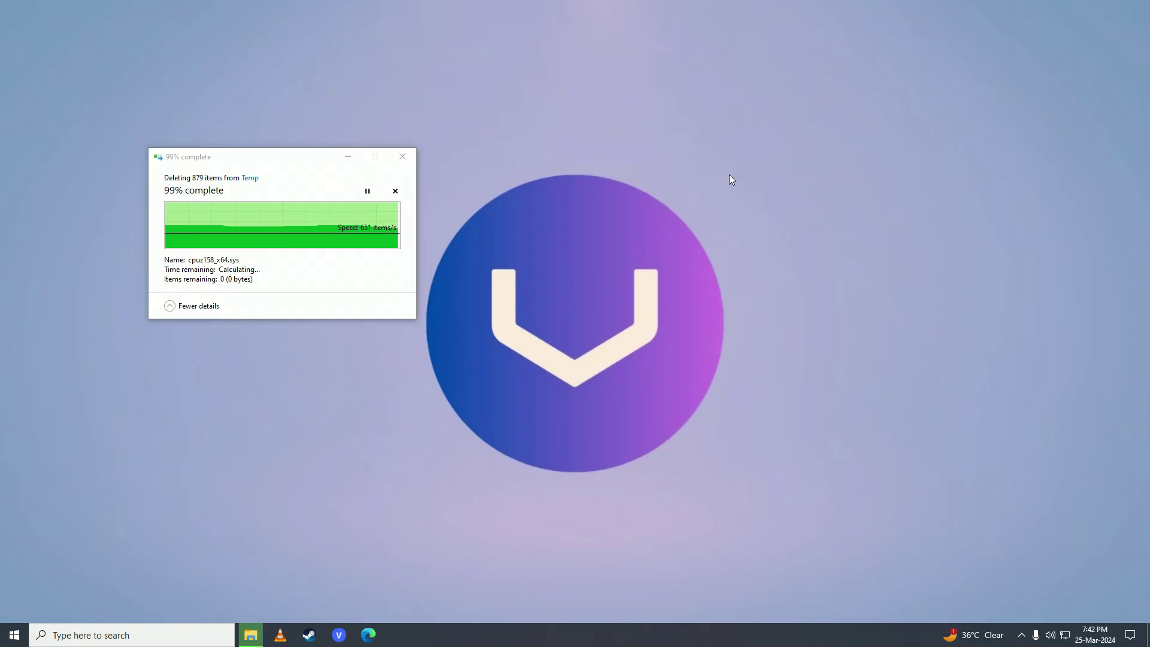
# - Open the user account's local Temp folder by running "%temp%" from the Run dialog
pyautogui.press('super+r')
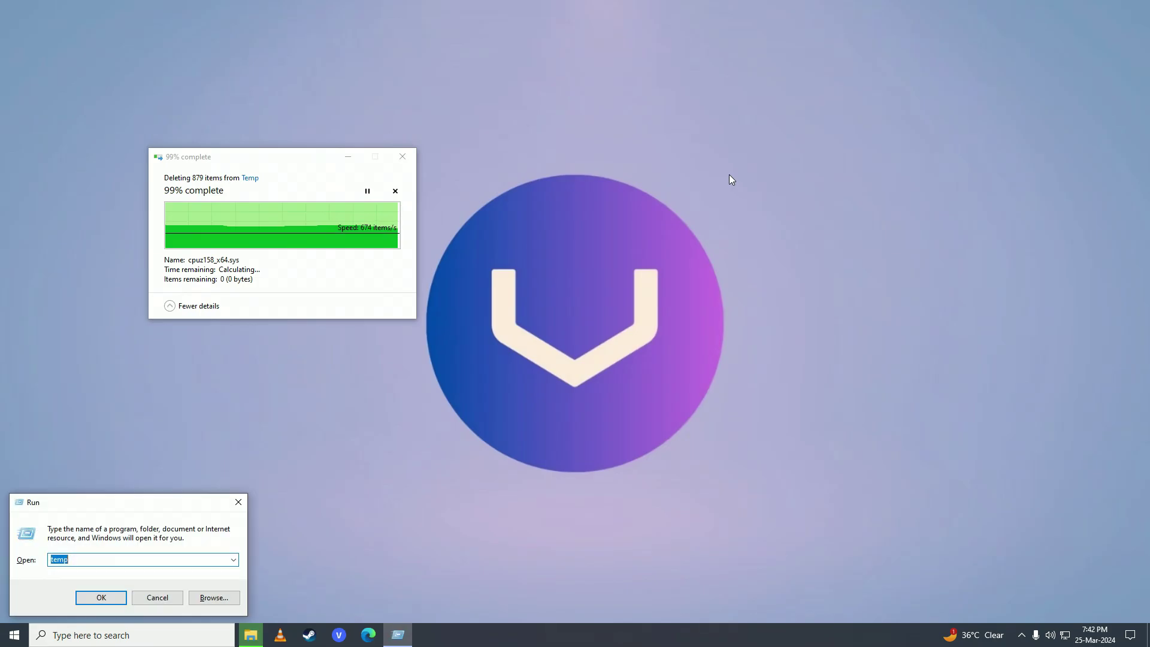
pyautogui.write('%temp%')
pyautogui.press('Return')
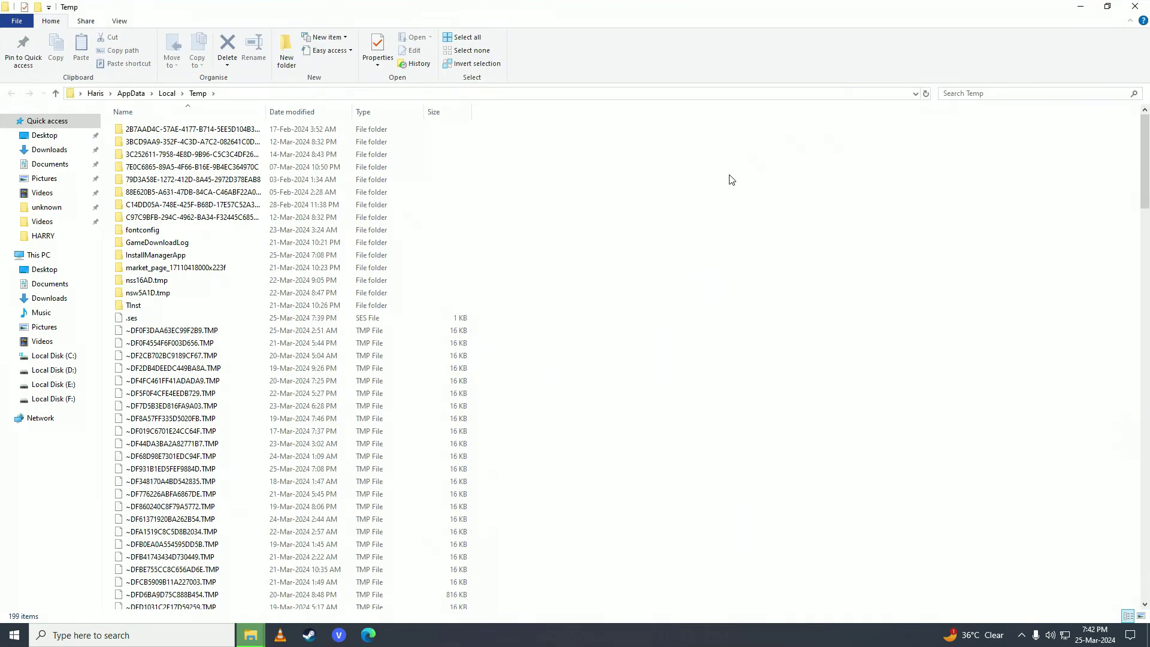
# - Permanently delete everything in the AppData\Local\Temp folder, skipping all current items that are in use
pyautogui.hotkey('ctrl', 'a')
pyautogui.hotkey('shift', 'Delete')
pyautogui.press('Return')
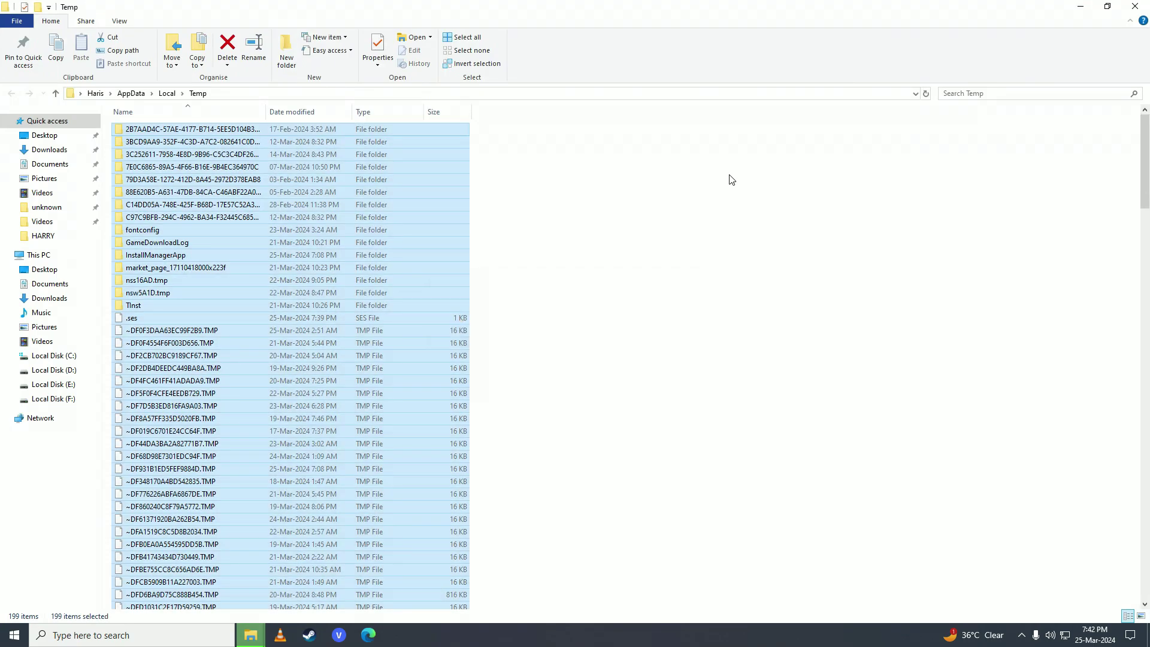
pyautogui.click(250, 270)
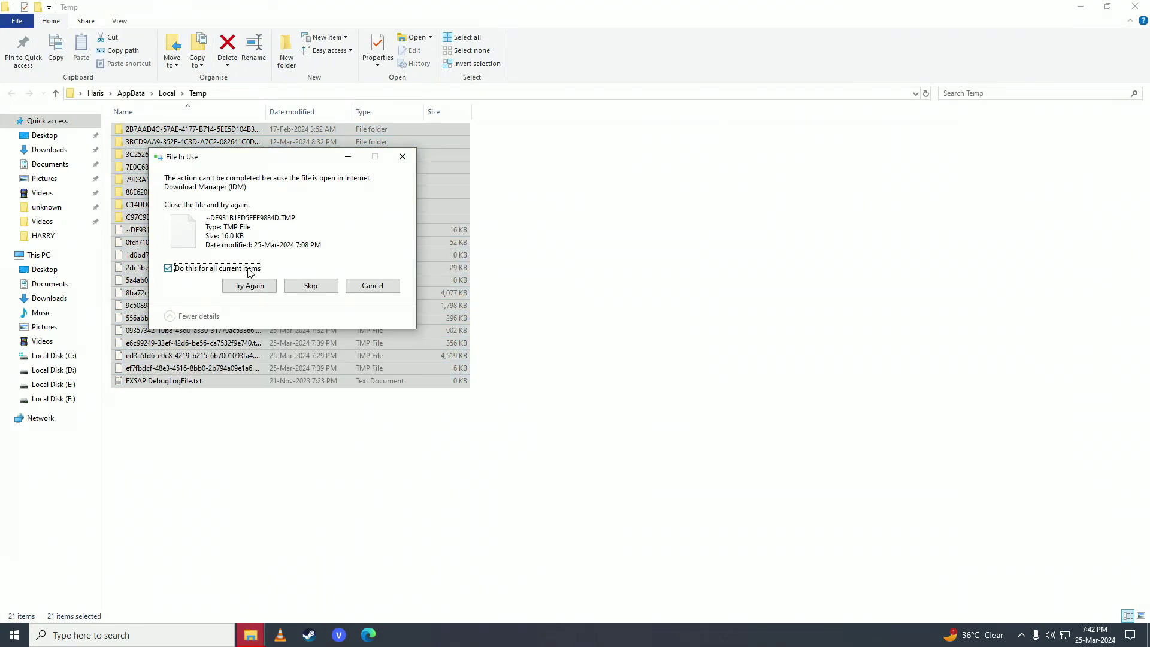
pyautogui.click(311, 286)
pyautogui.press('Delete')
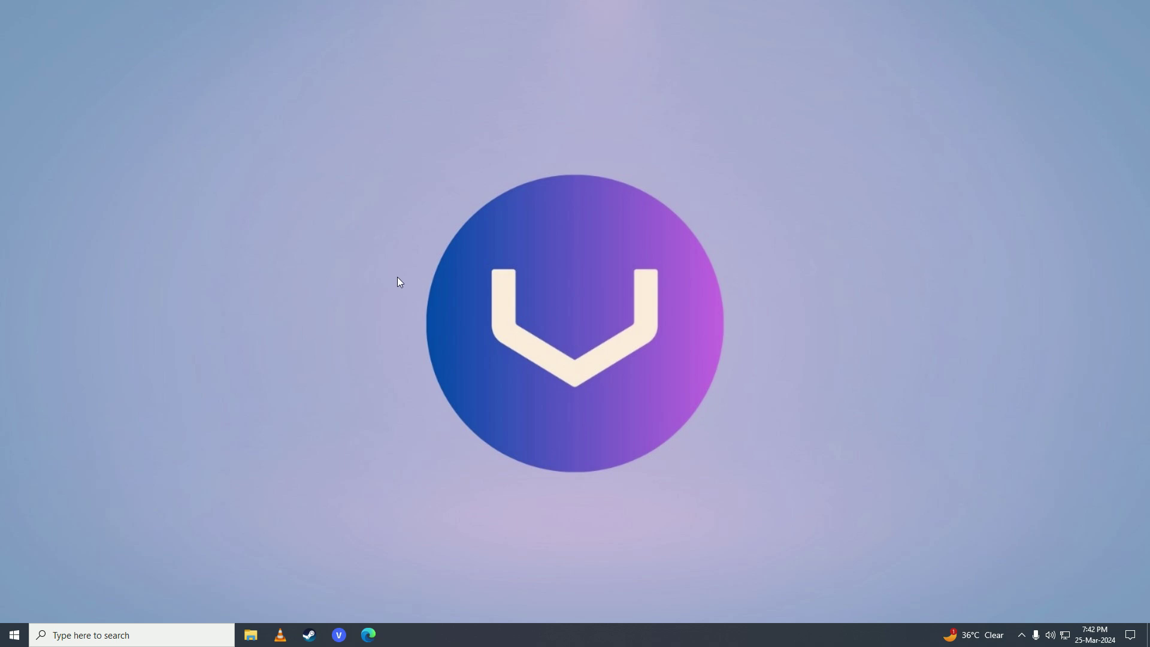
# - Switch to Steam and browse Counter-Strike 2's local installation folder from the installed files section of its properties
pyautogui.click(309, 635)
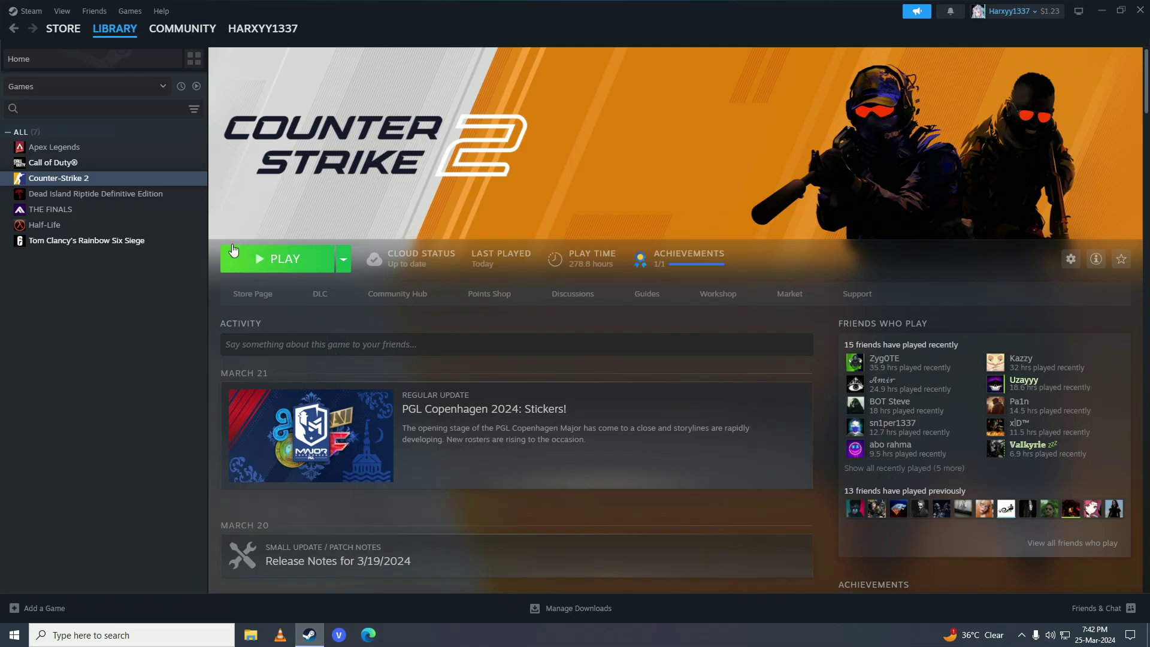
pyautogui.rightClick(66, 183)
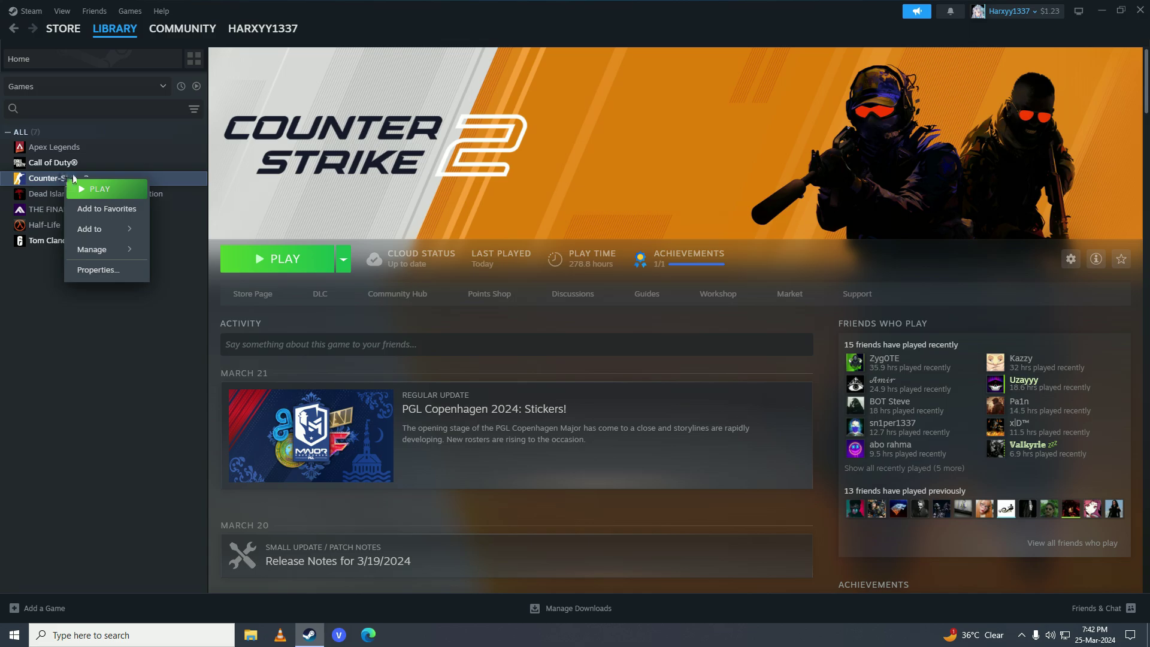
pyautogui.click(96, 270)
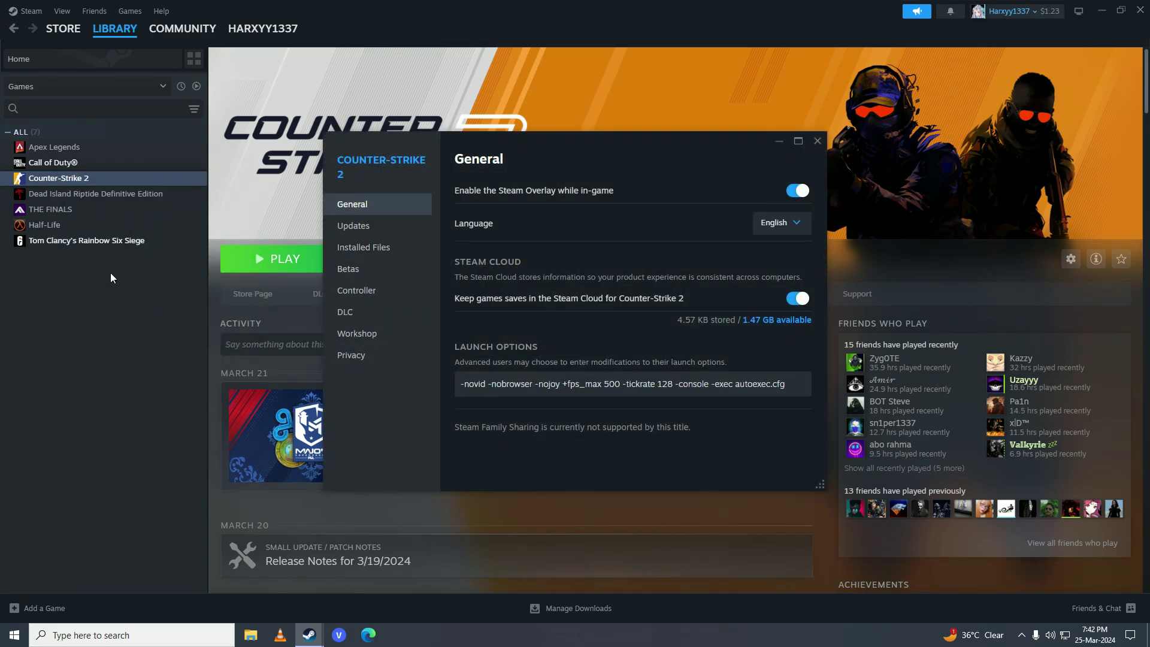
pyautogui.click(397, 249)
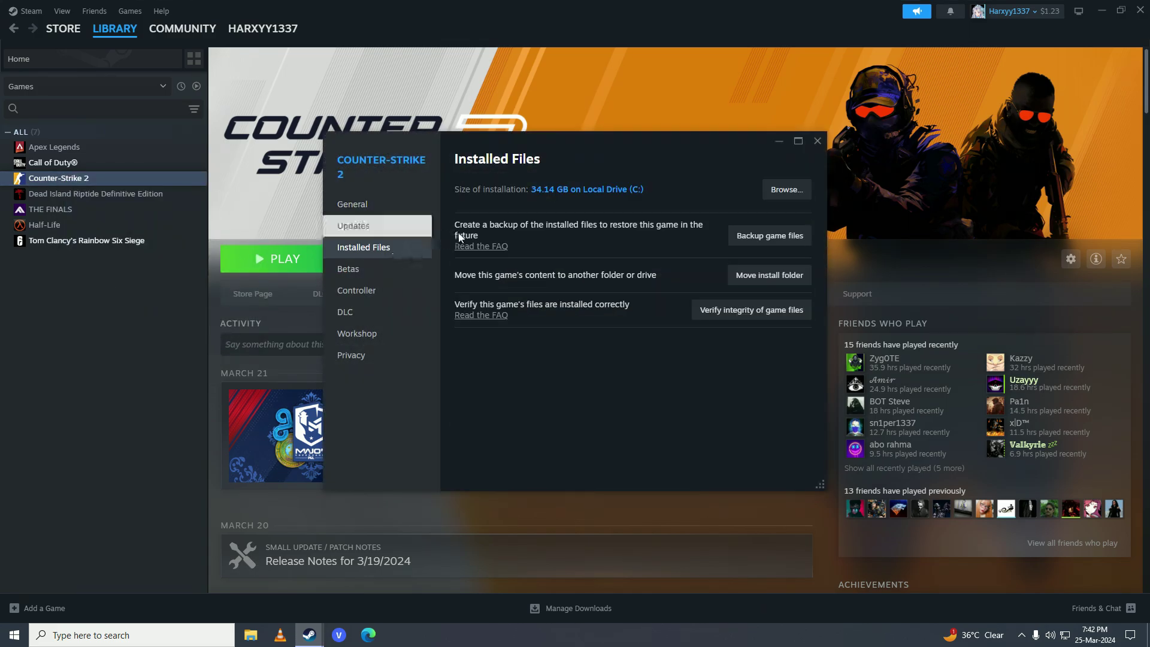
pyautogui.click(780, 199)
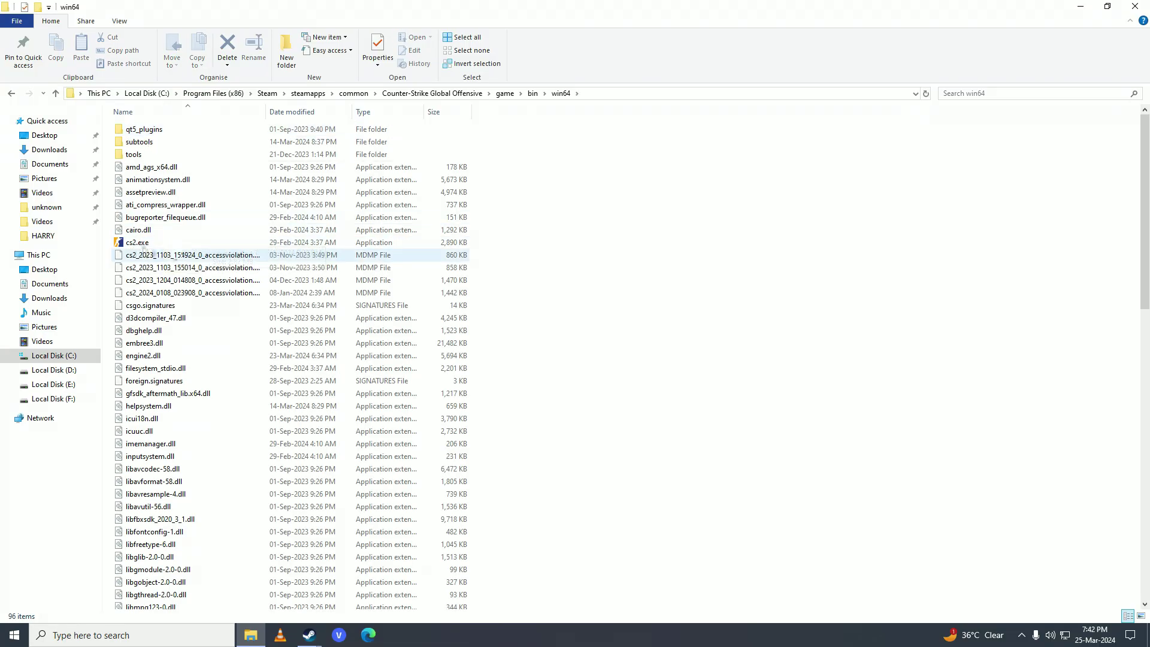
# - Set cs2.exe to run in compatibility mode for Windows 7 in its properties, then apply the change and close the dialog
pyautogui.rightClick(142, 248)
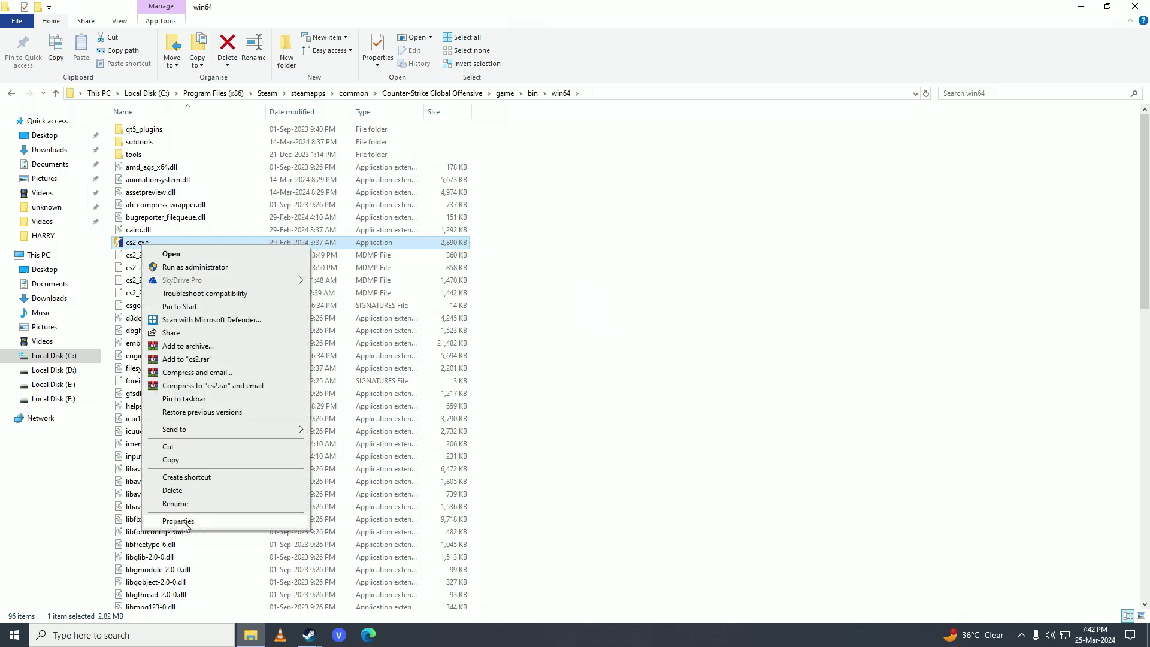
pyautogui.click(208, 524)
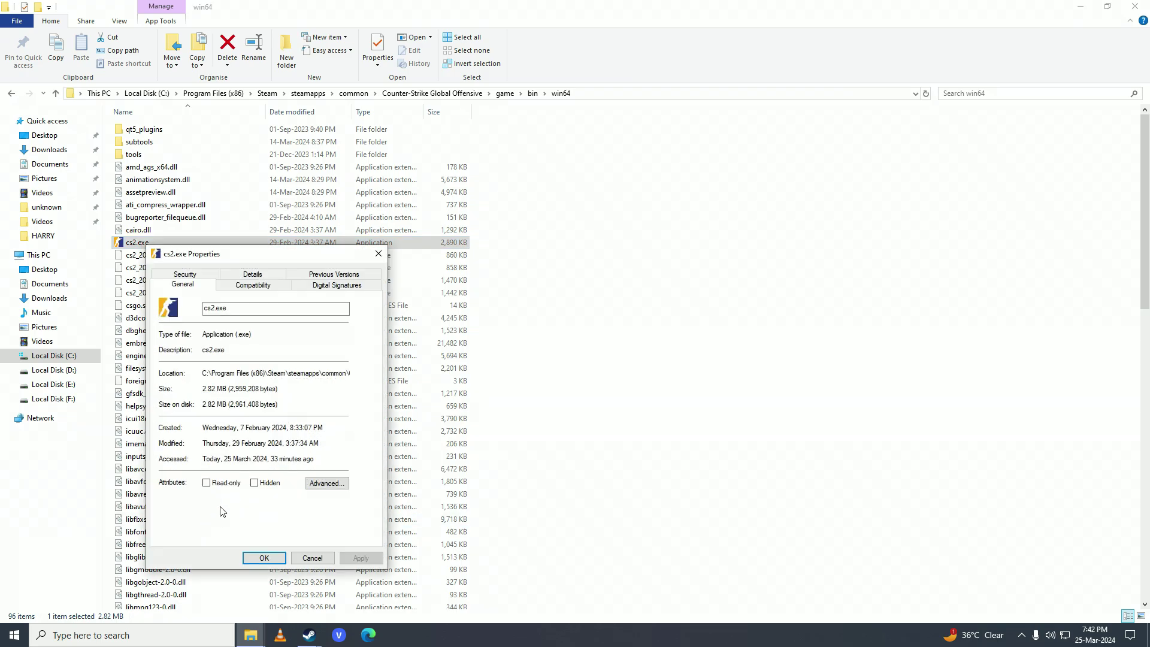
pyautogui.moveTo(314, 257); pyautogui.dragTo(527, 90)
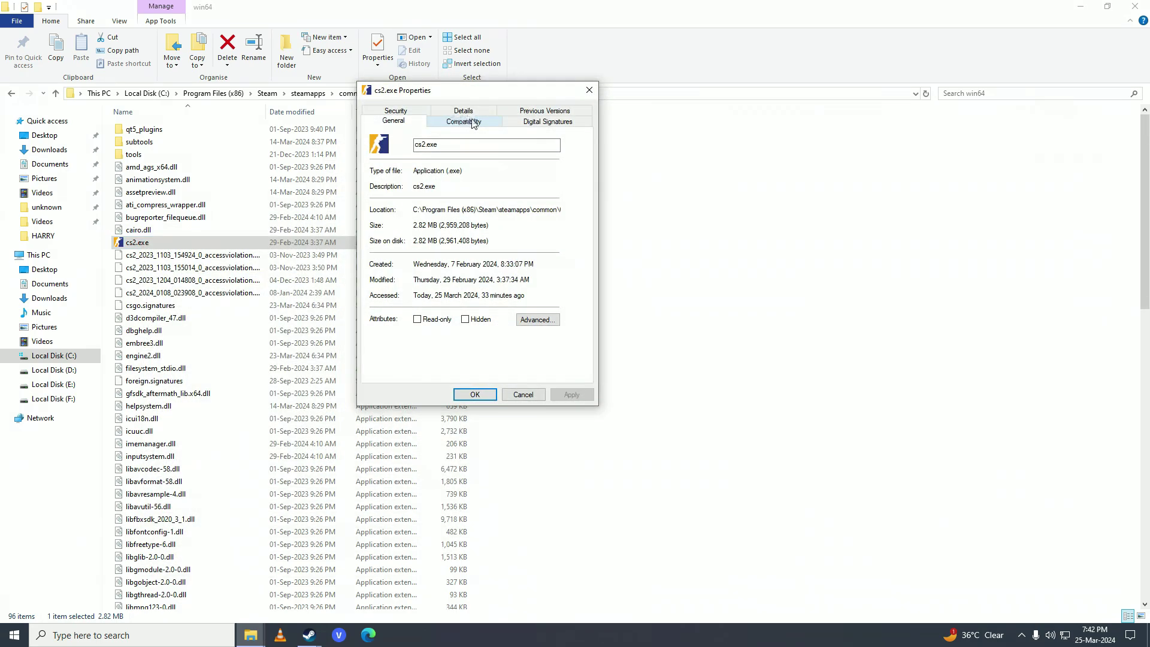
pyautogui.click(472, 123)
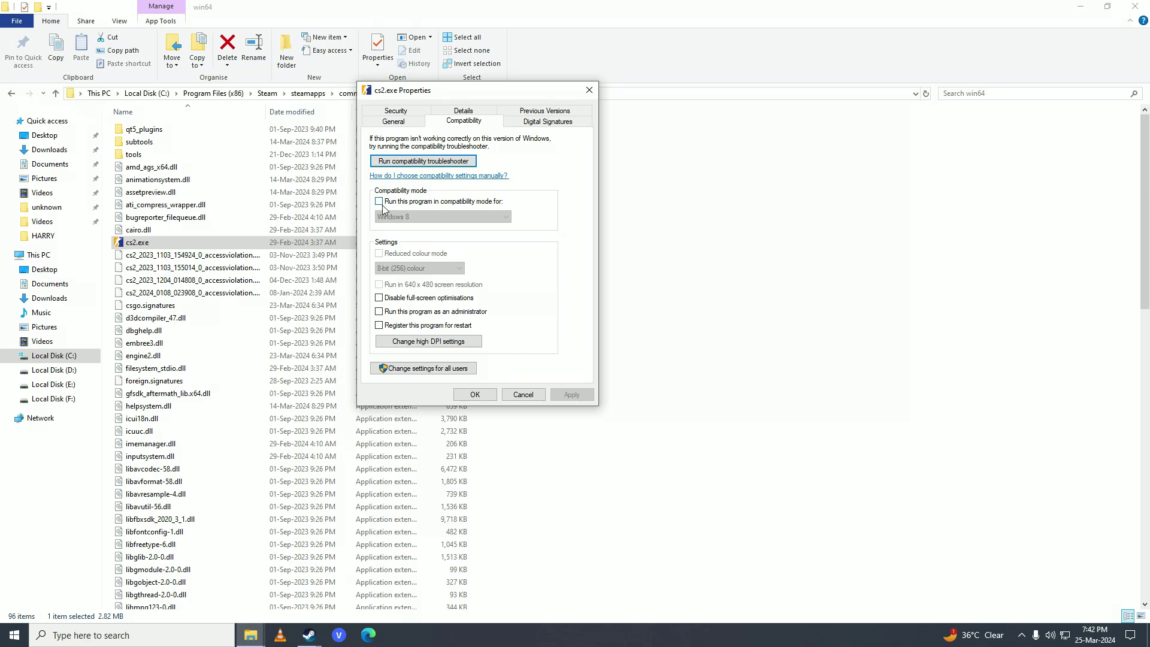
pyautogui.click(483, 203)
pyautogui.click(433, 218)
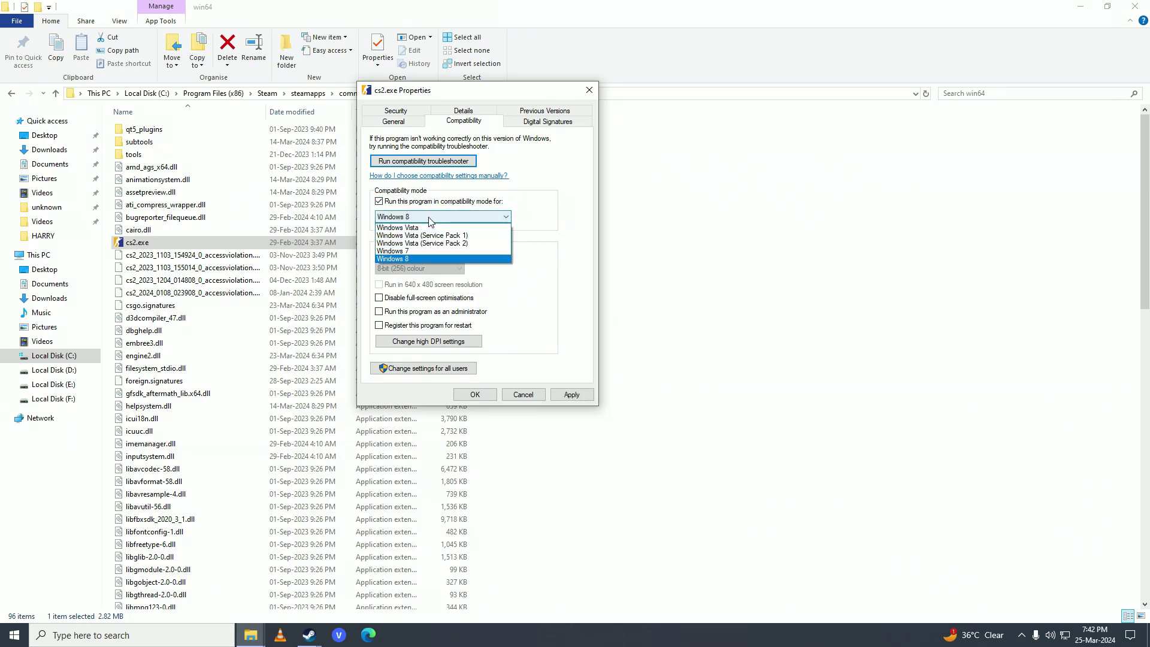
pyautogui.click(415, 251)
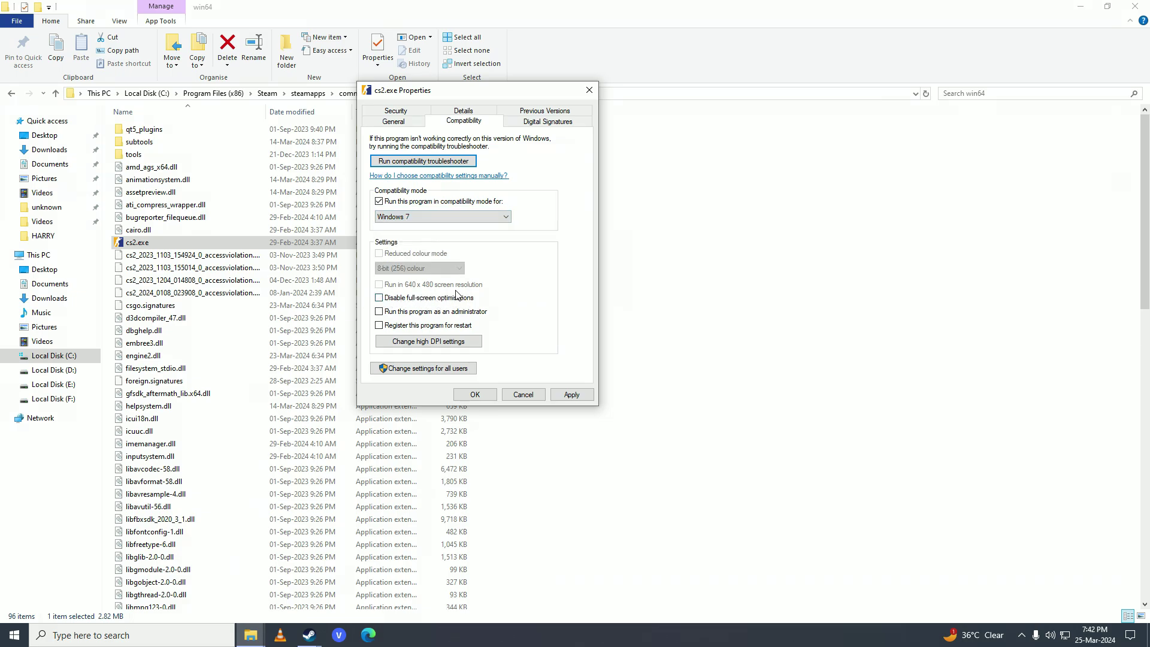
pyautogui.click(573, 396)
pyautogui.click(472, 394)
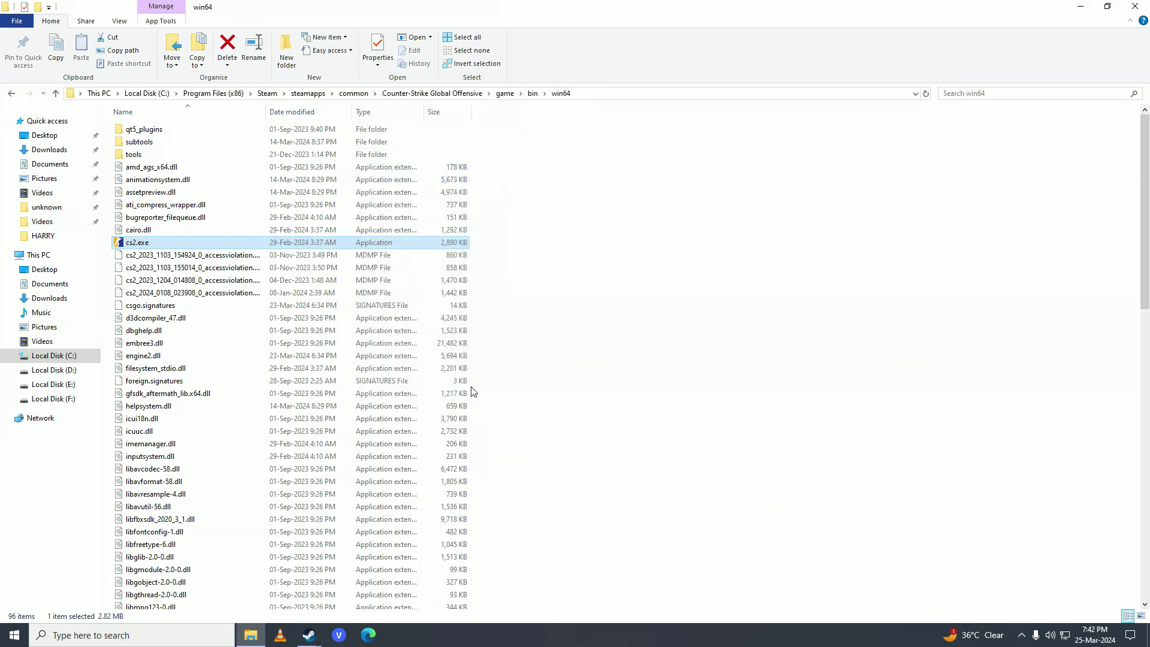
# - Switch to the Steam window and minimize it
pyautogui.moveTo(309, 635)
pyautogui.click(295, 592)
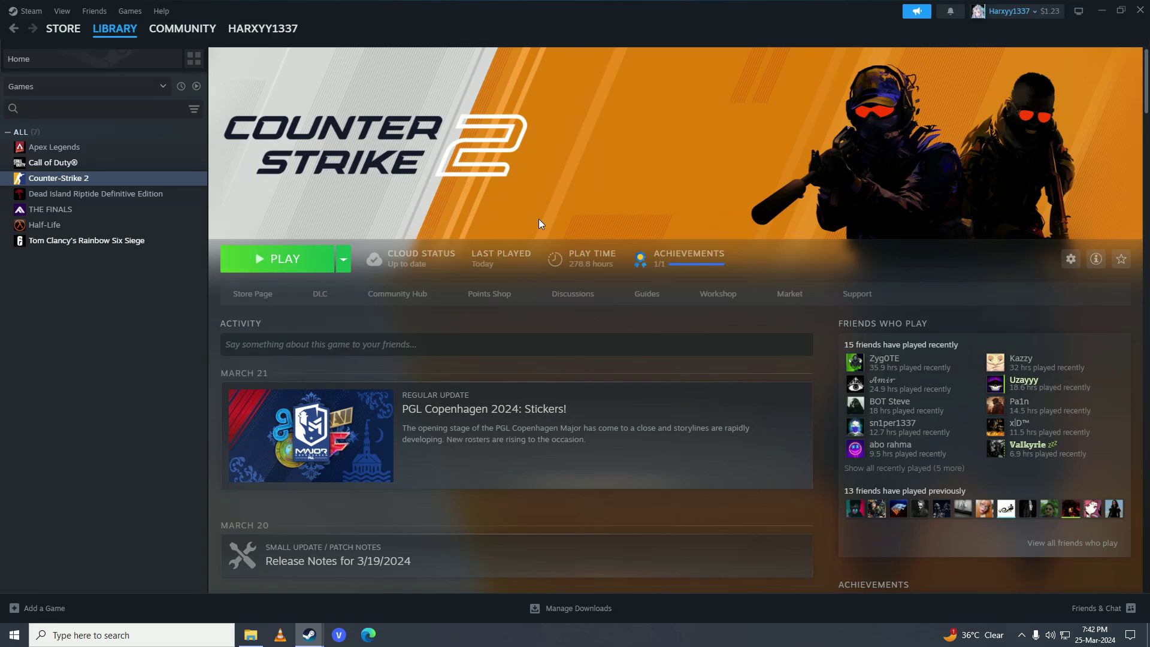
pyautogui.click(1103, 10)
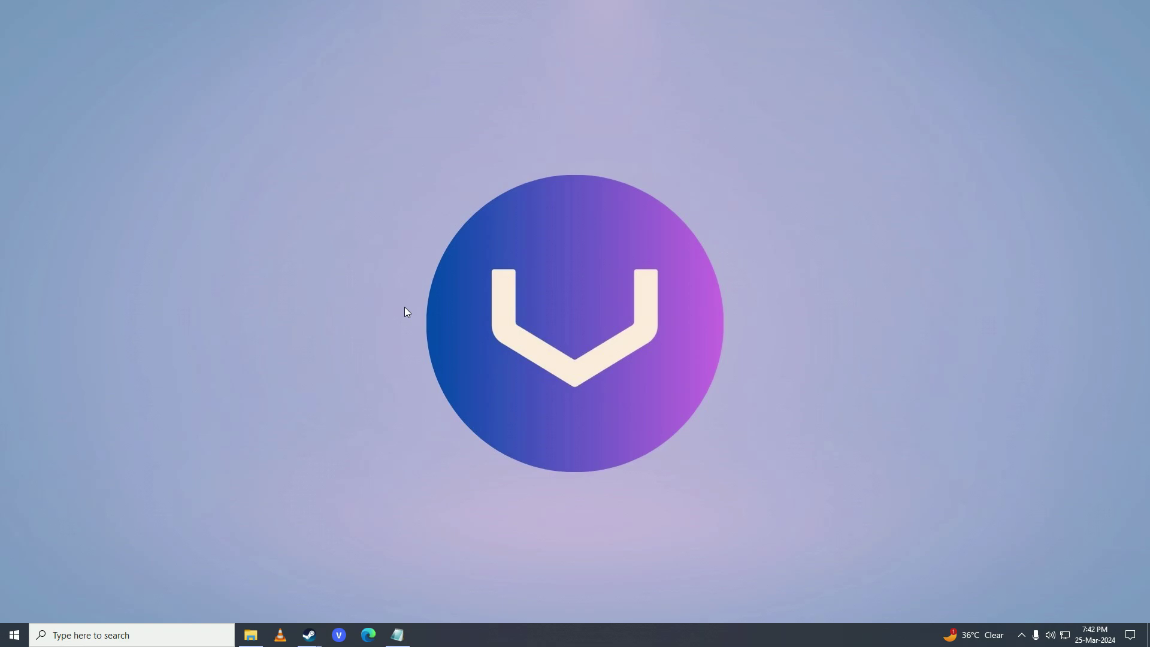
# - Switch to Microsoft Edge, search for "microsoft visual c++" and open Microsoft Learn's page of latest supported Visual C++ Redistributable downloads
pyautogui.click(369, 631)
pyautogui.write('mirosoft visual')
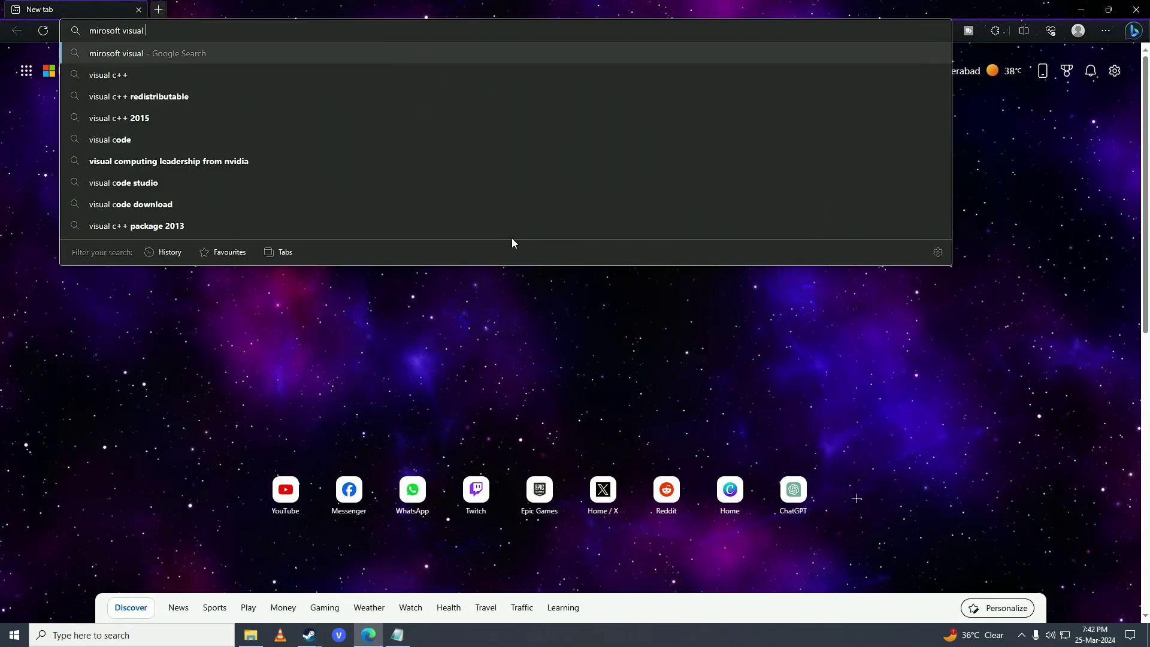
pyautogui.press('Down')
pyautogui.press('Return')
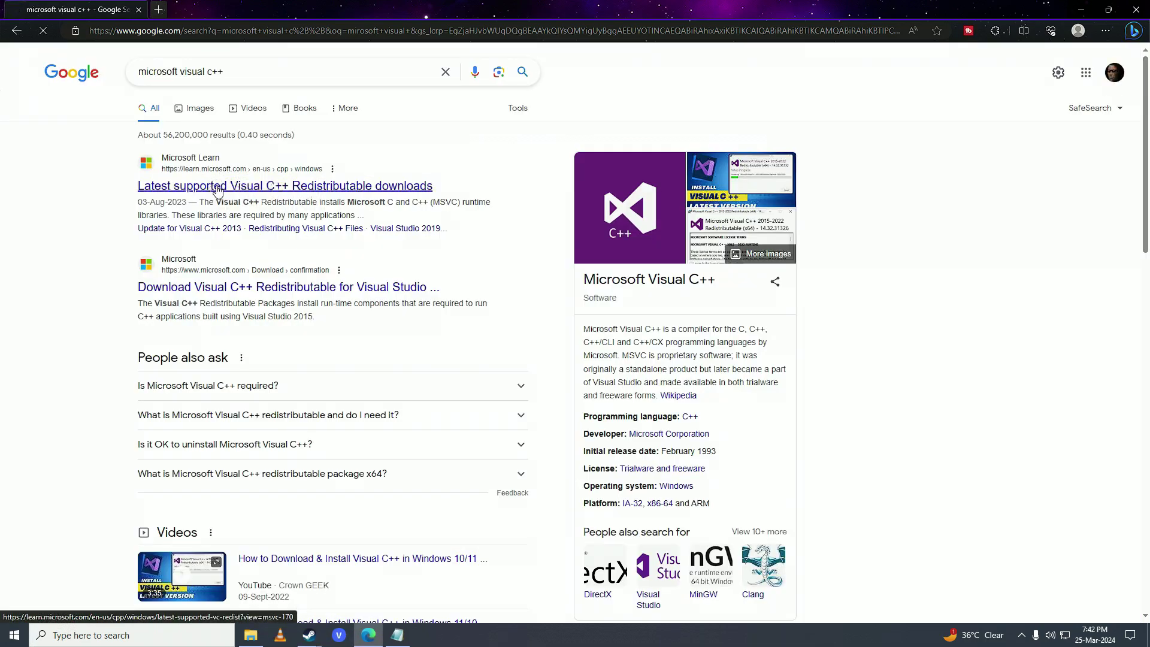
pyautogui.click(349, 187)
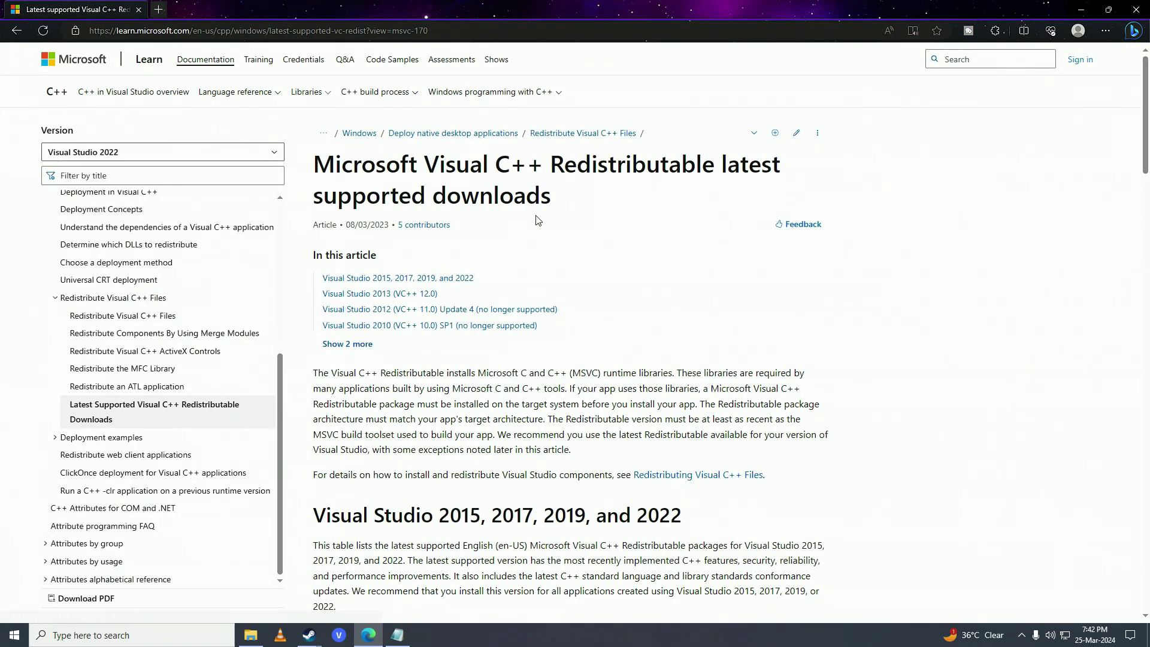
pyautogui.scroll(-9, 537, 220)
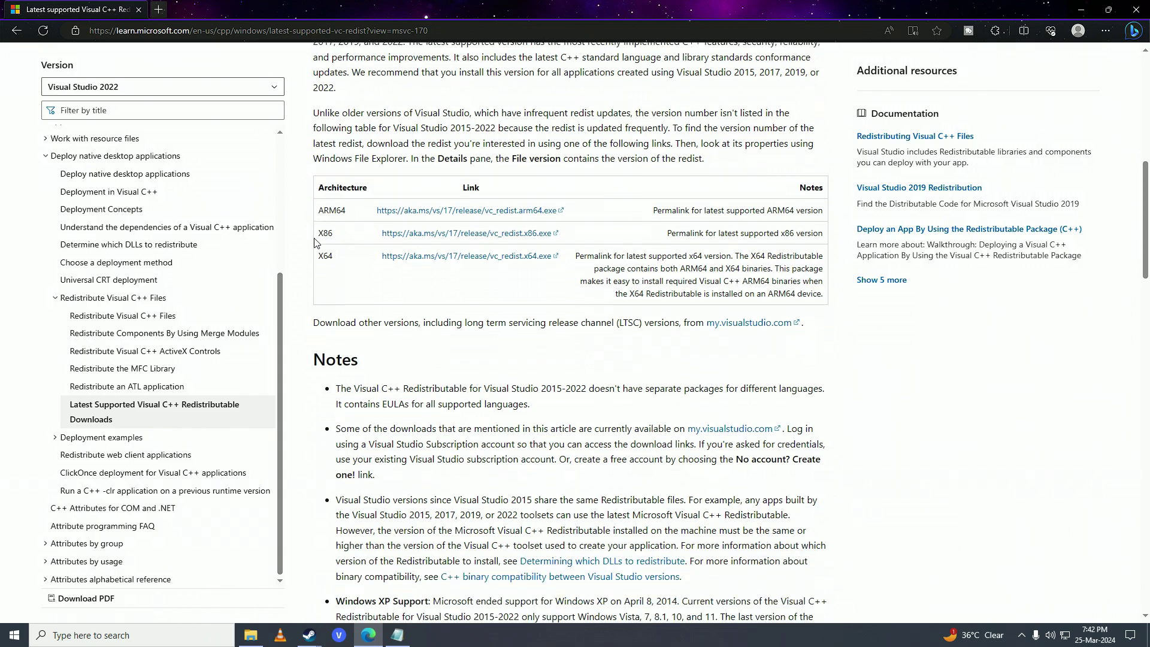
# - Open This PC and display its system properties to check the Windows system type
pyautogui.press('super')
pyautogui.write('this pc')
pyautogui.press('Return')
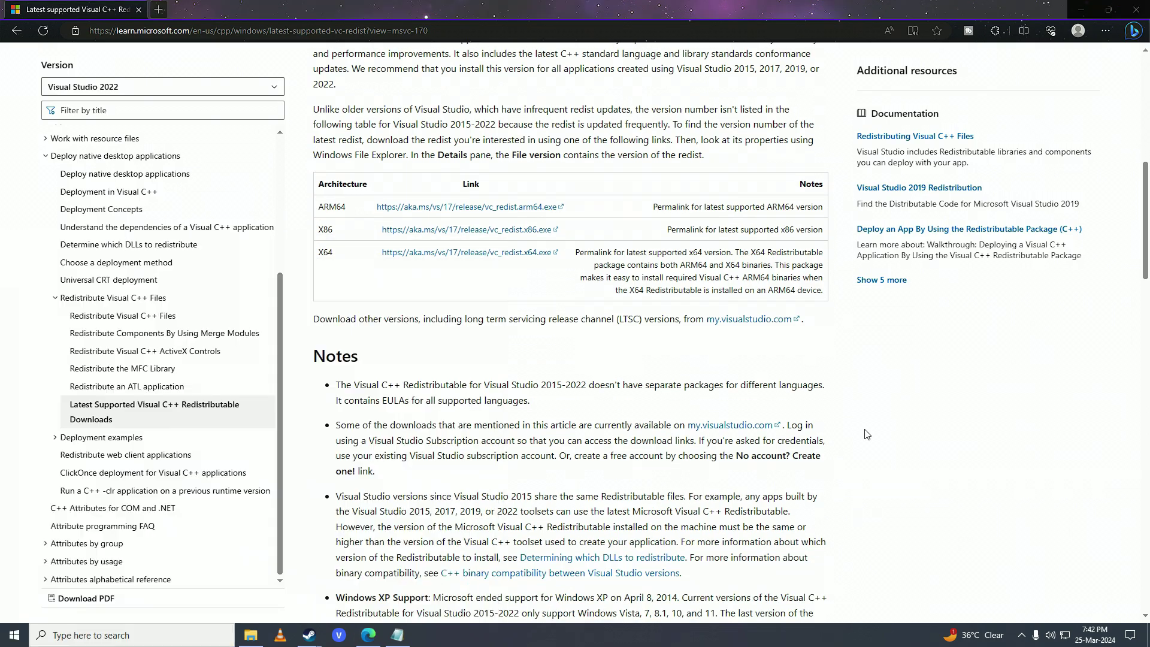
pyautogui.rightClick(454, 284)
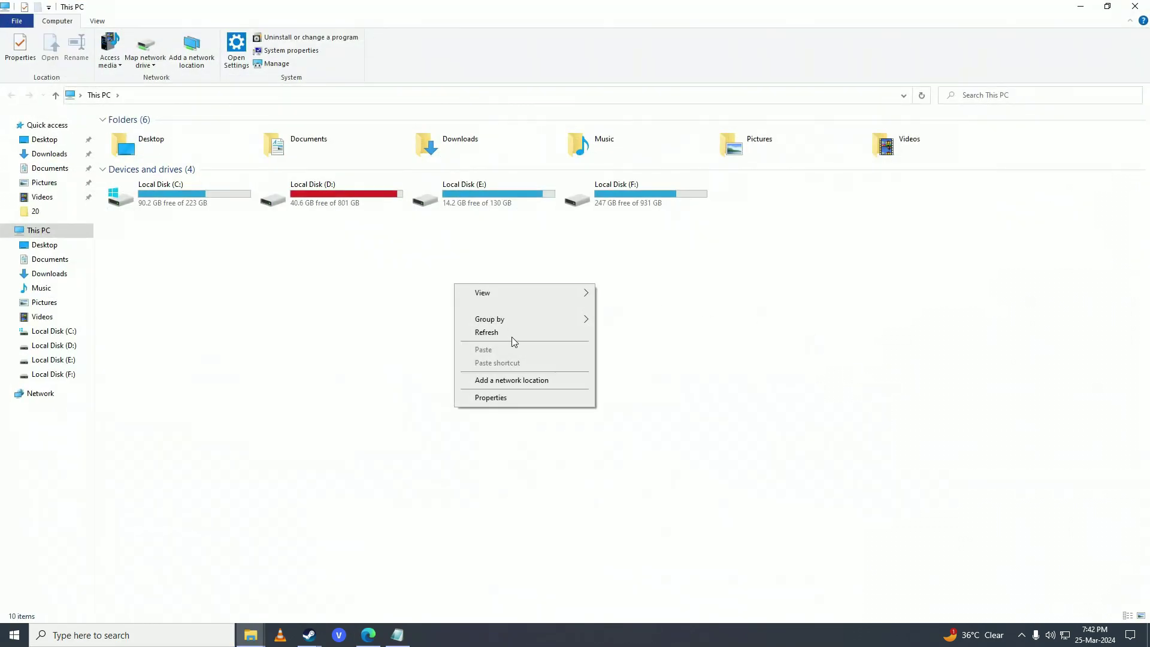
pyautogui.click(524, 397)
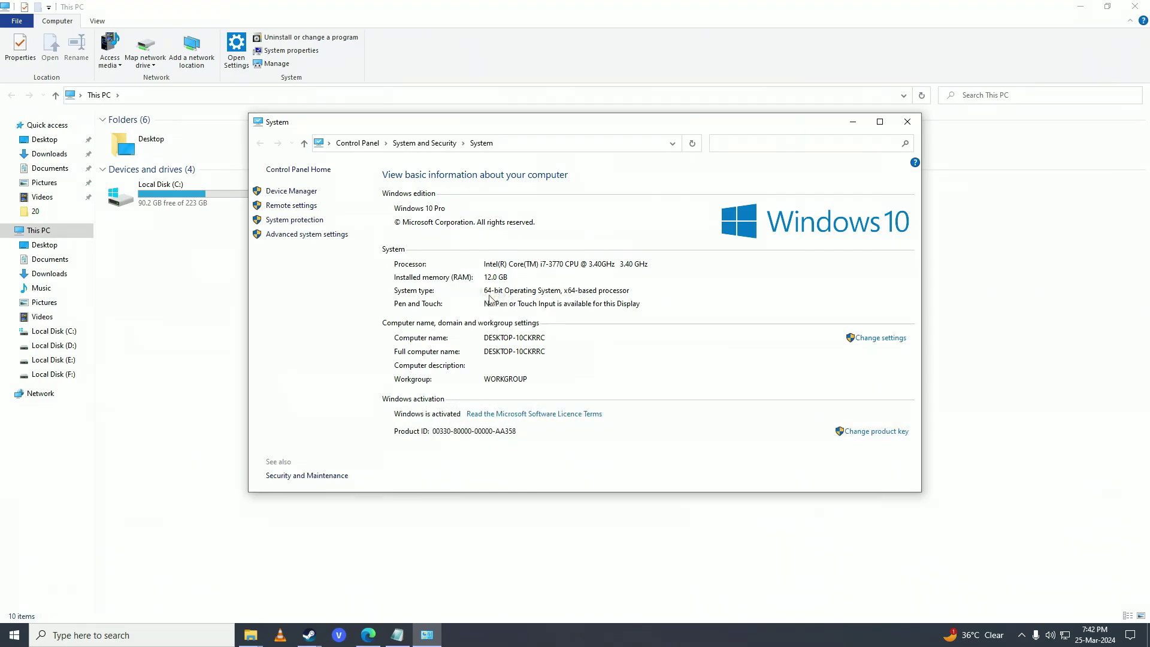
# - Return to Microsoft Edge, compare the listed architectures with the system type and follow the X64 download link for vc_redist.x64.exe
pyautogui.hotkey('alt', 'Tab')
pyautogui.doubleClick(324, 252)
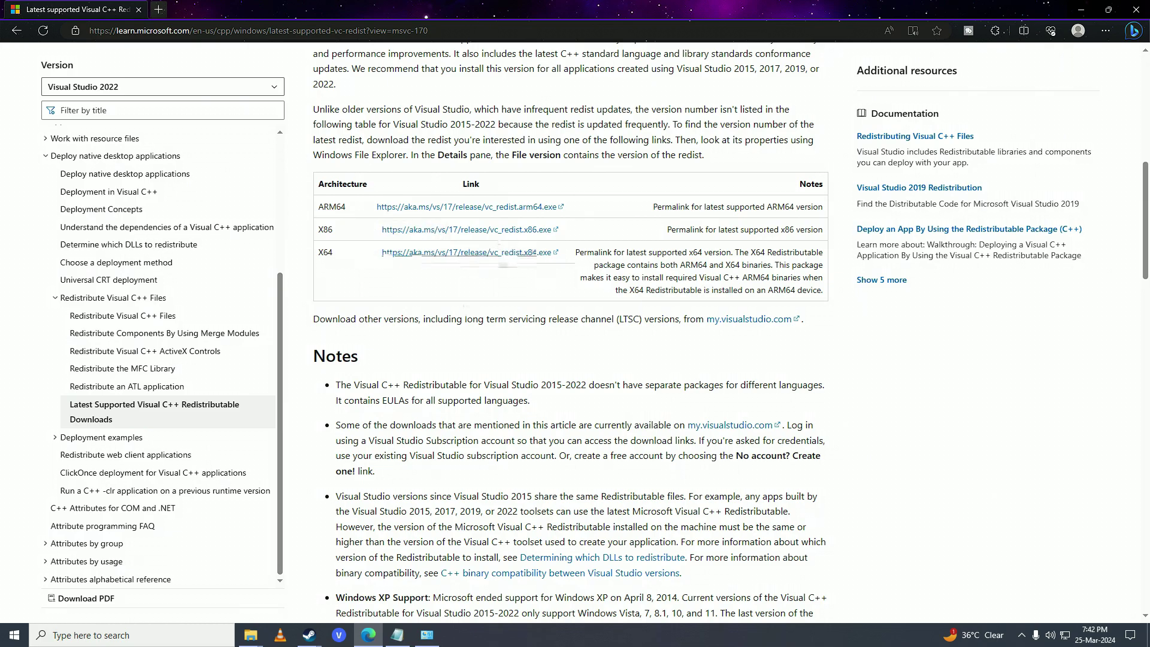
pyautogui.hotkey('alt', 'Tab')
pyautogui.hotkey('alt', 'Tab')
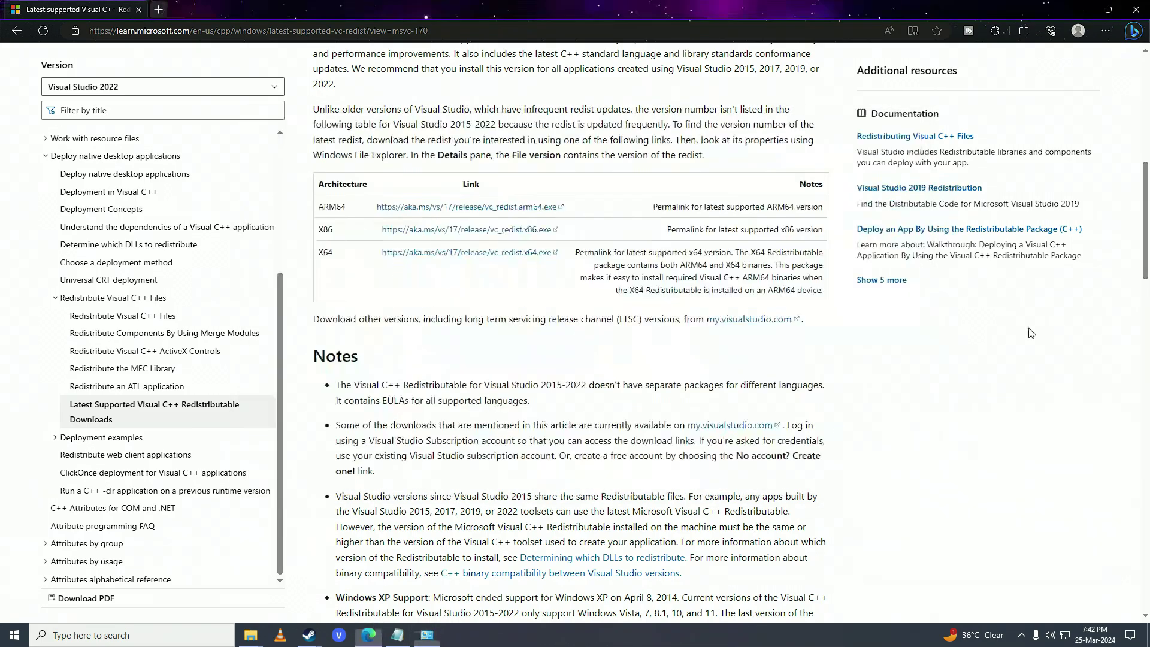
pyautogui.moveTo(321, 226); pyautogui.dragTo(336, 236)
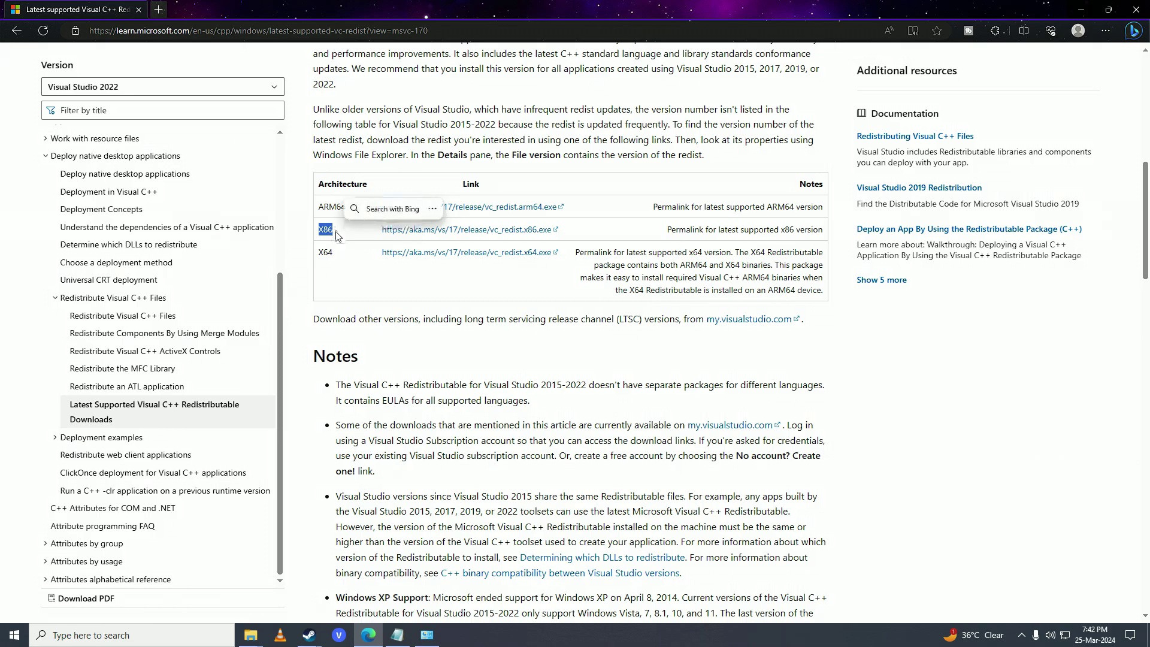
pyautogui.click(538, 257)
pyautogui.click(531, 360)
pyautogui.click(572, 368)
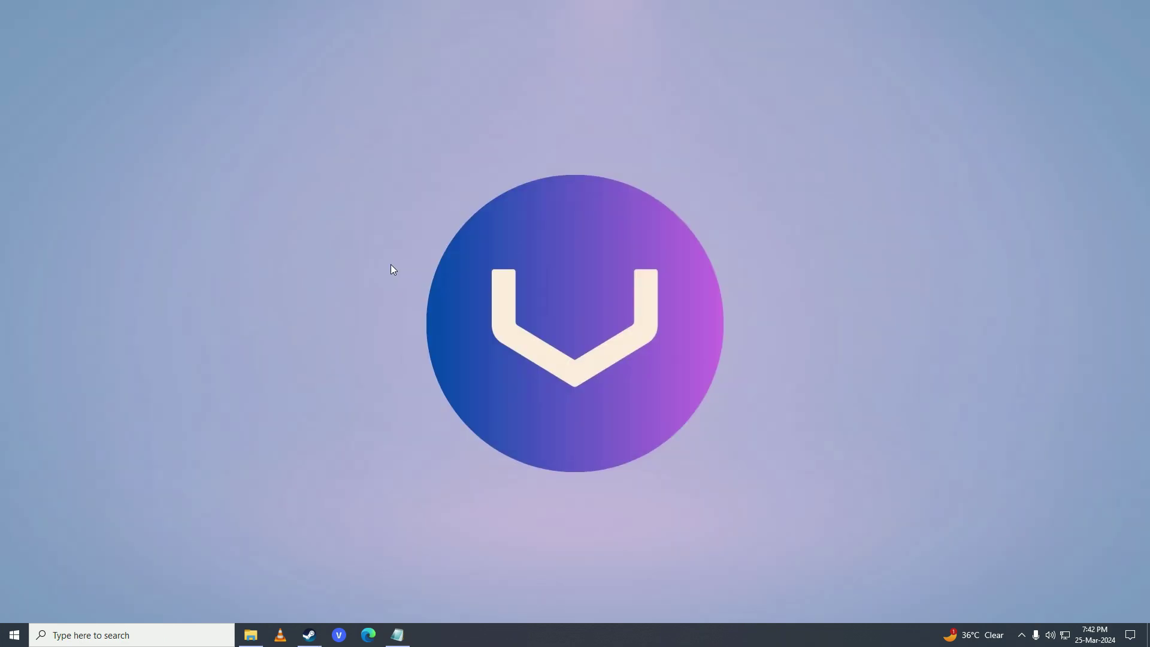
# - Search Windows for "check" and open the Check for updates system settings
pyautogui.press('super')
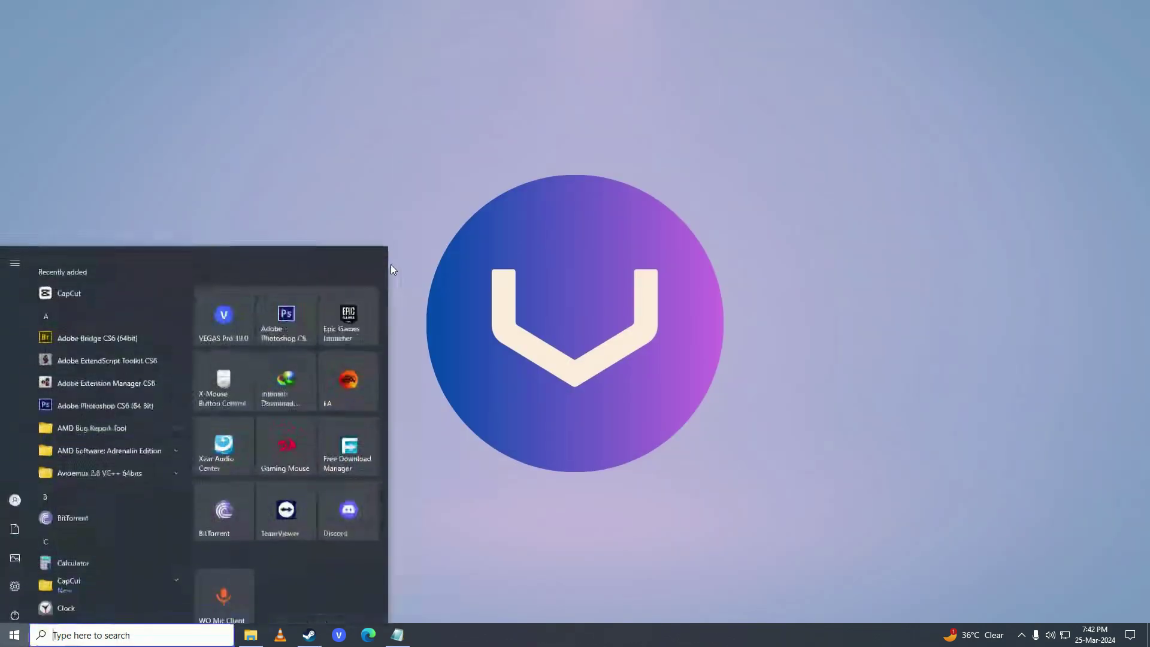
pyautogui.write('check')
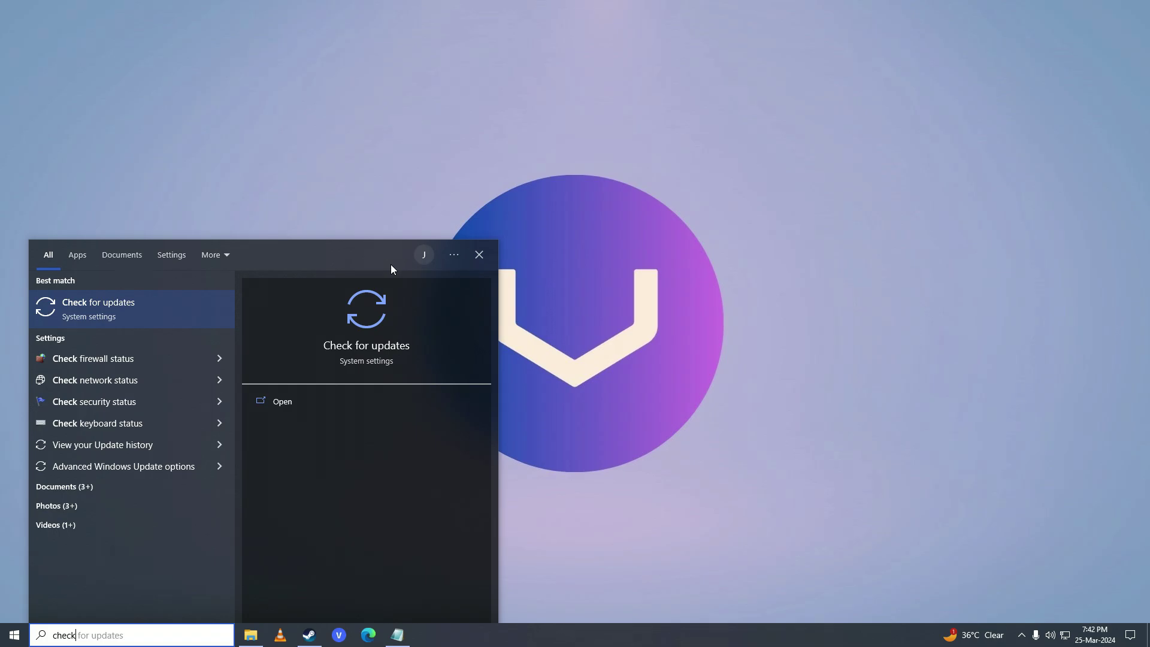
pyautogui.press('Return')
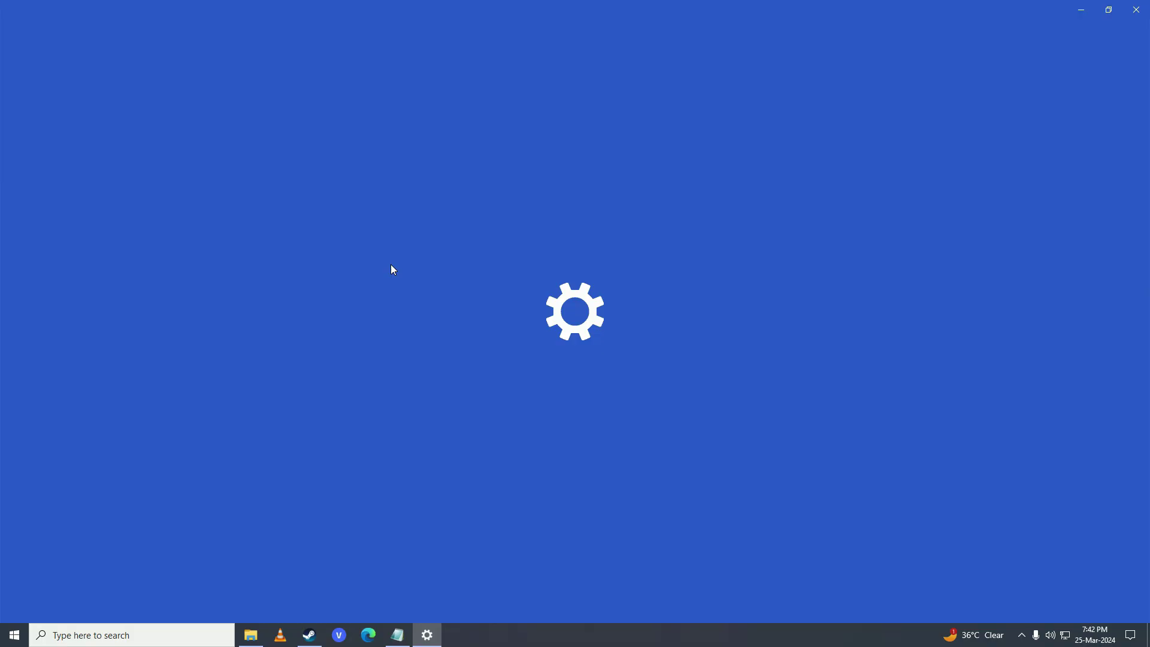